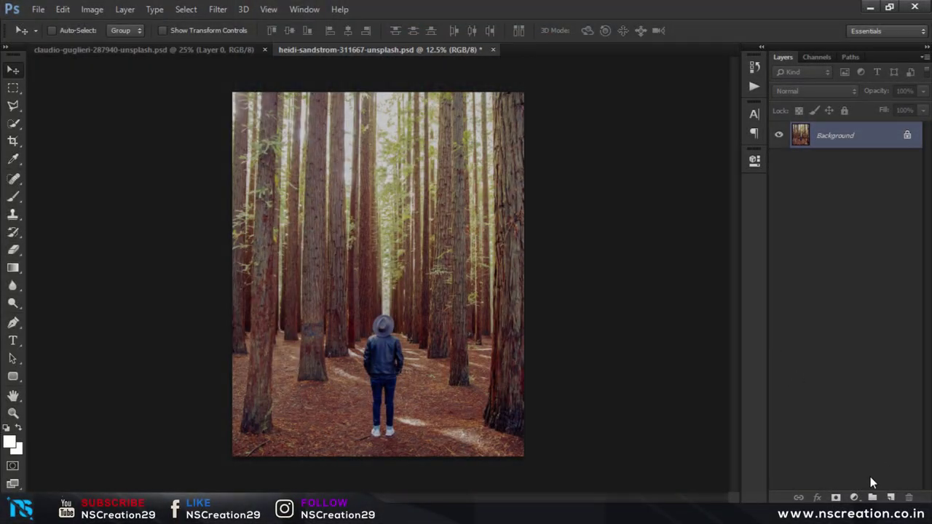
Step: Add a Vibrance adjustment layer above the forest photo with Vibrance set to +36
left_click(853, 496)
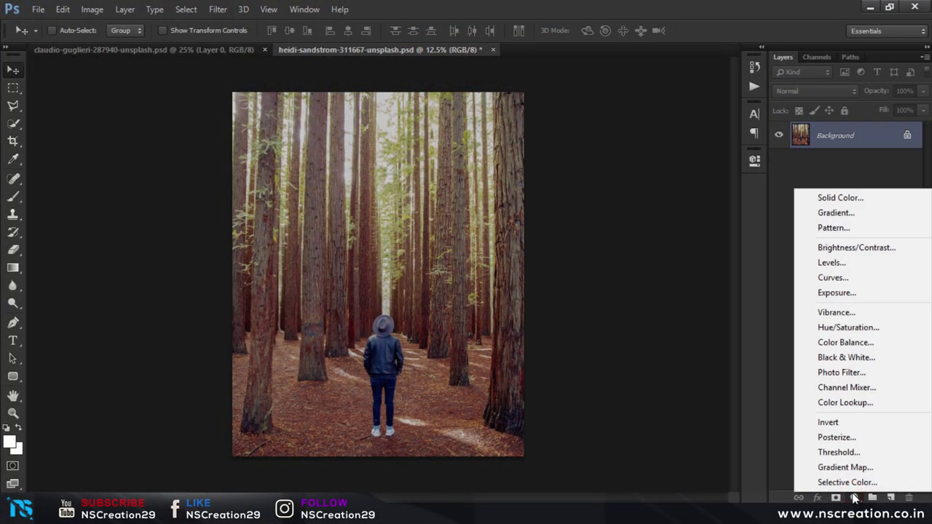
left_click(837, 313)
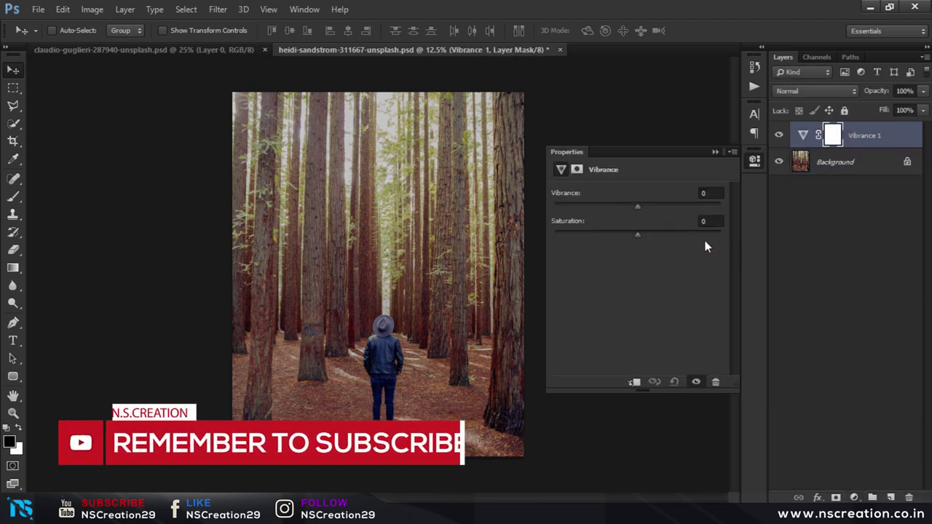
left_click_drag(637, 207, 660, 207)
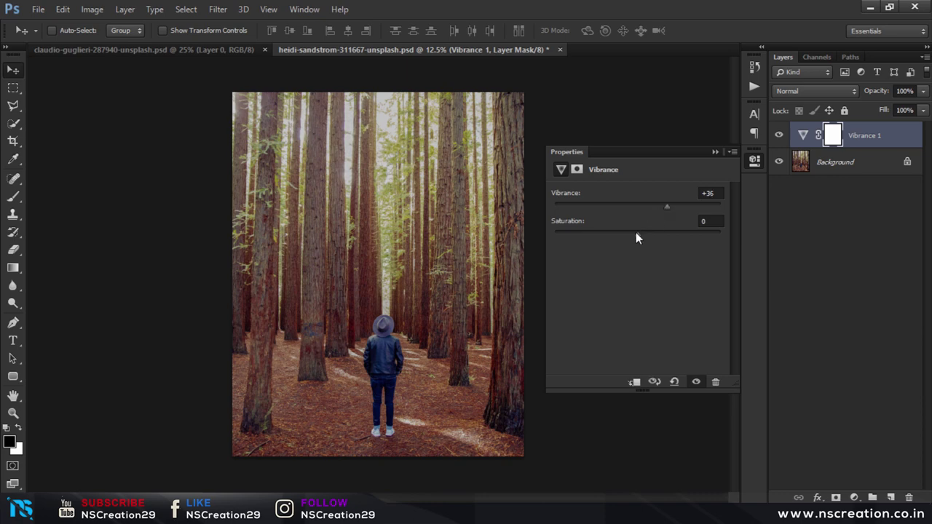
Step: Add a Curves adjustment layer above Vibrance 1 and place a first point on the curve
left_click(713, 152)
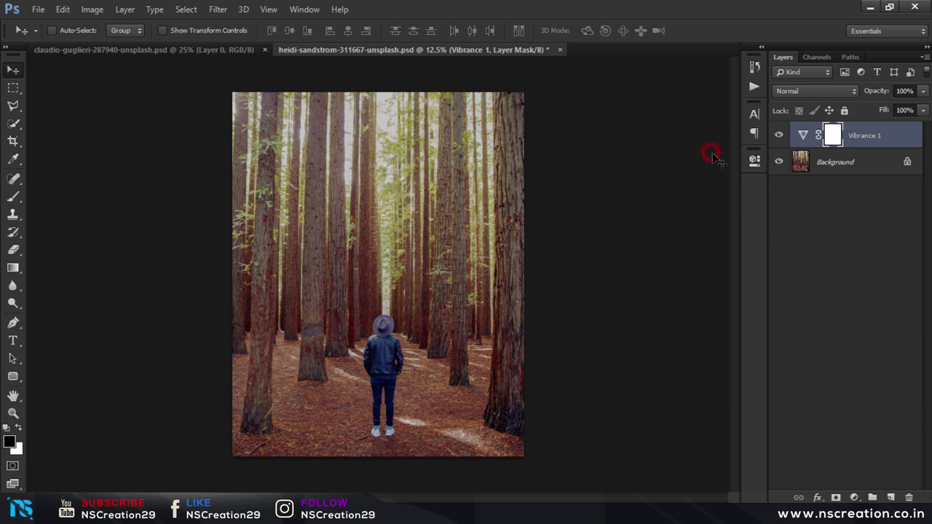
left_click(854, 498)
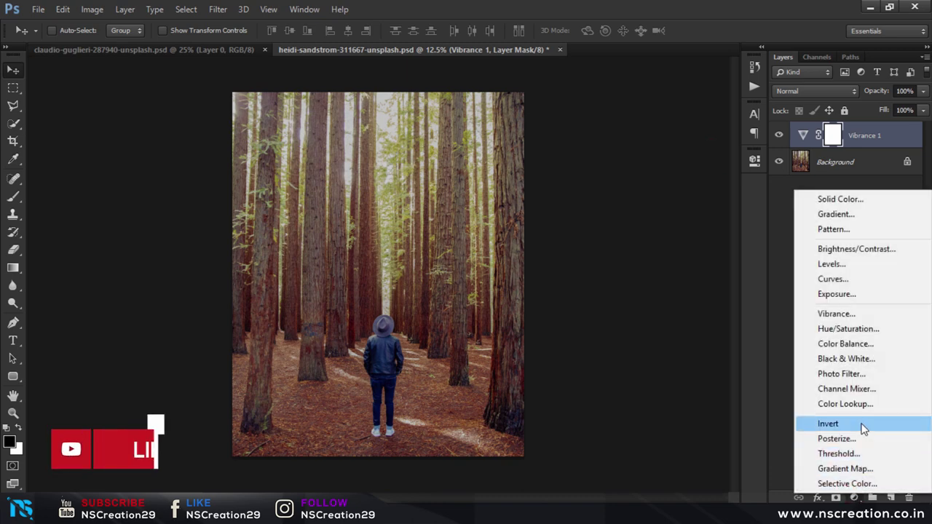
left_click(853, 282)
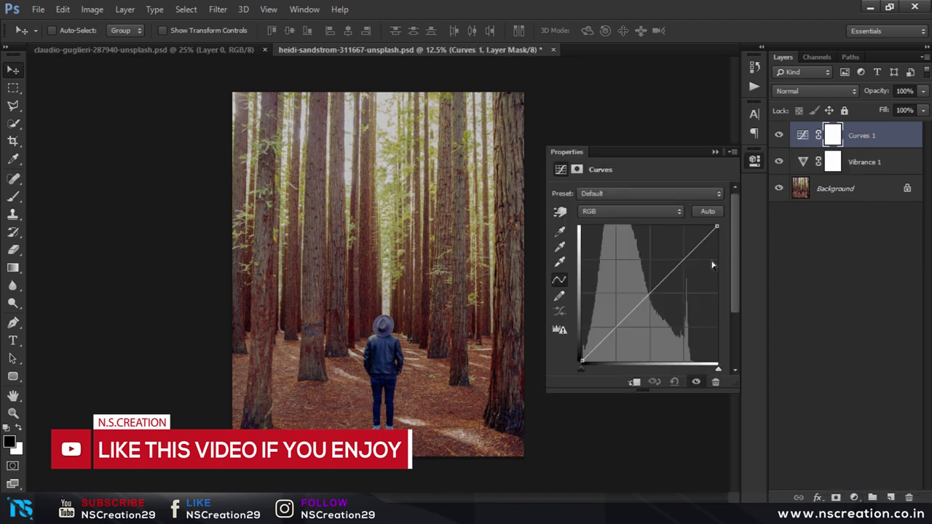
left_click(648, 292)
left_click_drag(649, 292, 653, 296)
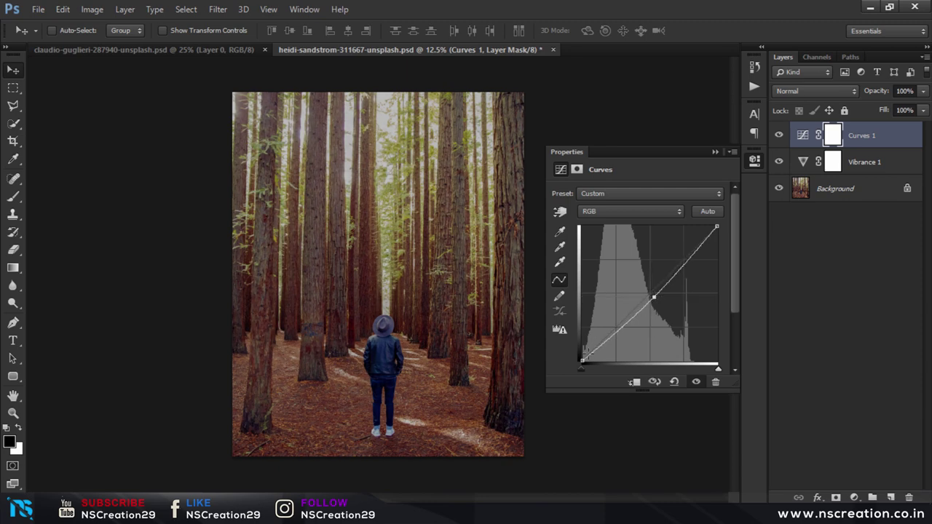
Step: Pull the curve's white point inward and lower the midtone point slightly
left_click(580, 358)
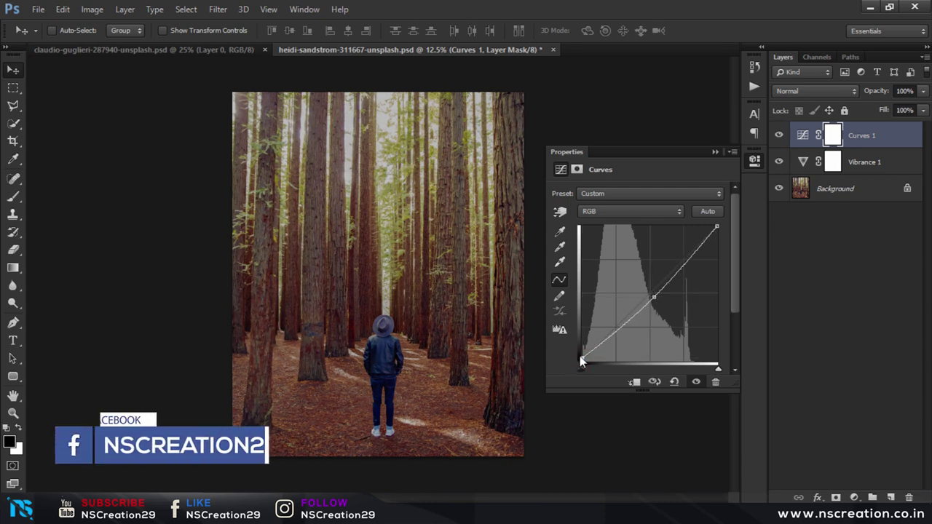
left_click(580, 358)
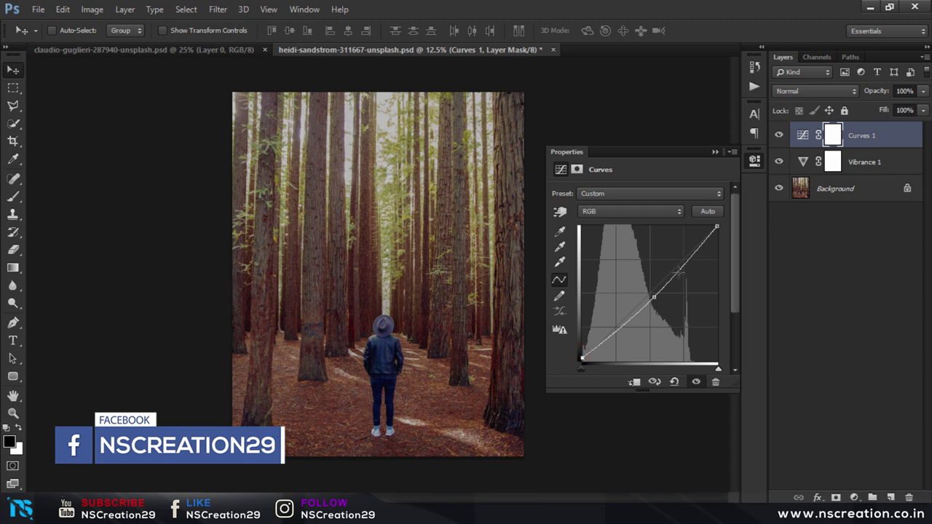
left_click(716, 227)
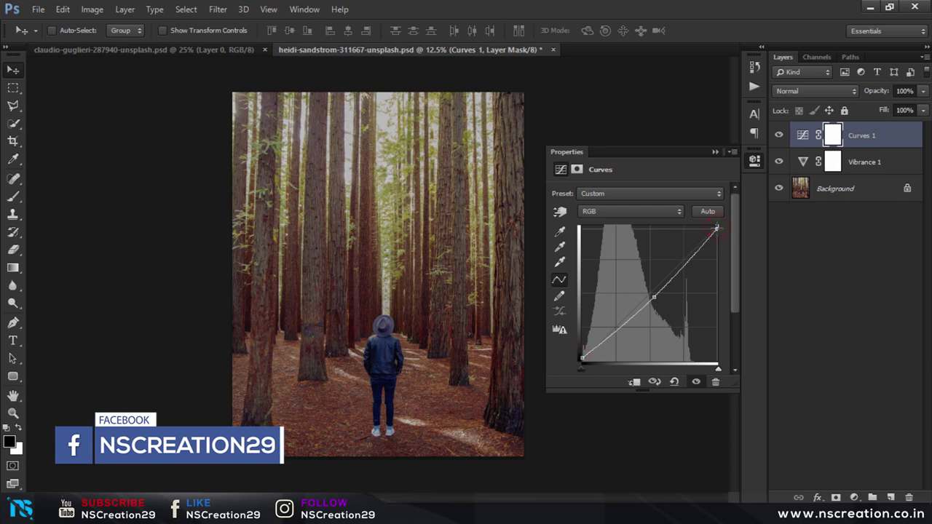
left_click_drag(716, 227, 712, 226)
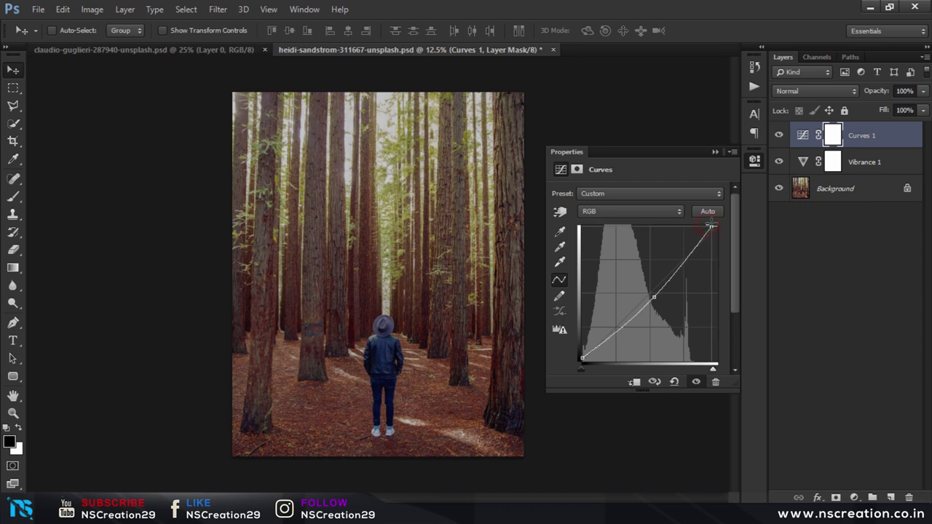
left_click(582, 357)
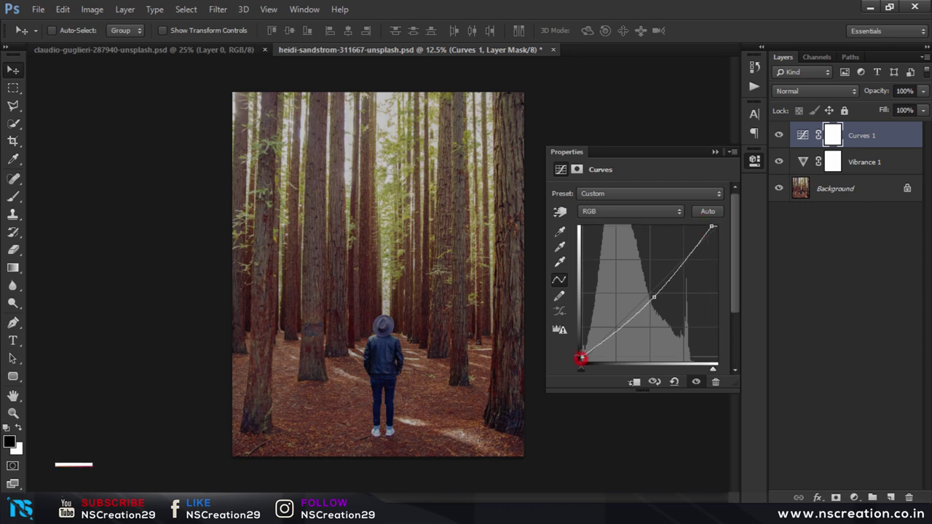
left_click(655, 298)
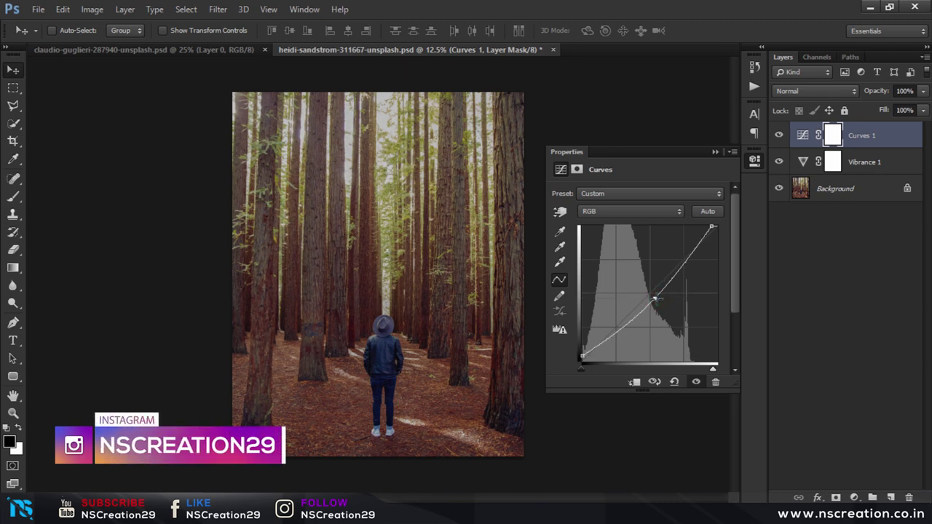
left_click_drag(655, 299, 649, 302)
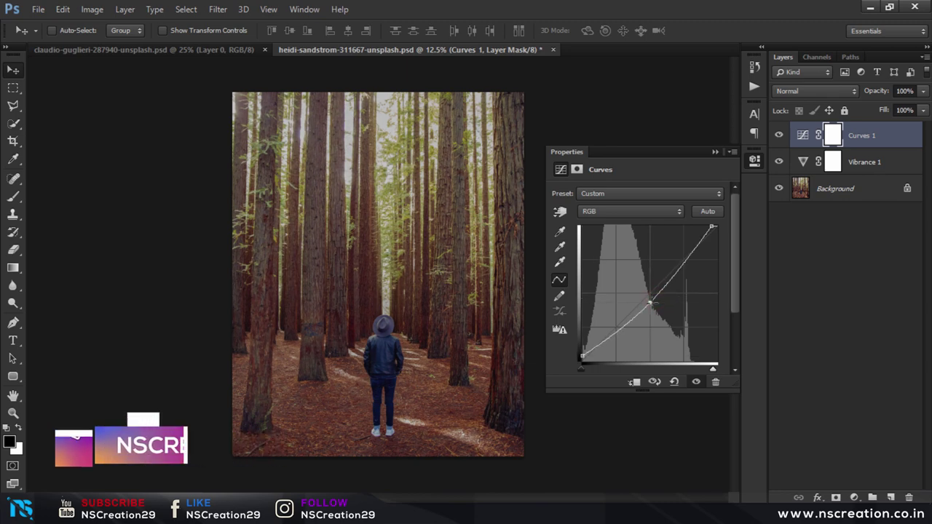
left_click(714, 152)
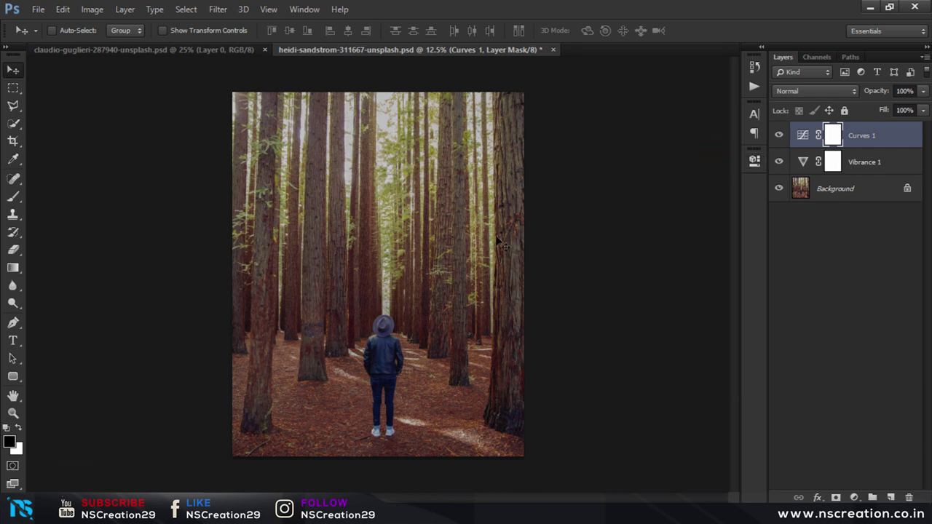
Step: Bring the red fish into the forest photo and place it on the right tree trunk
left_click(248, 51)
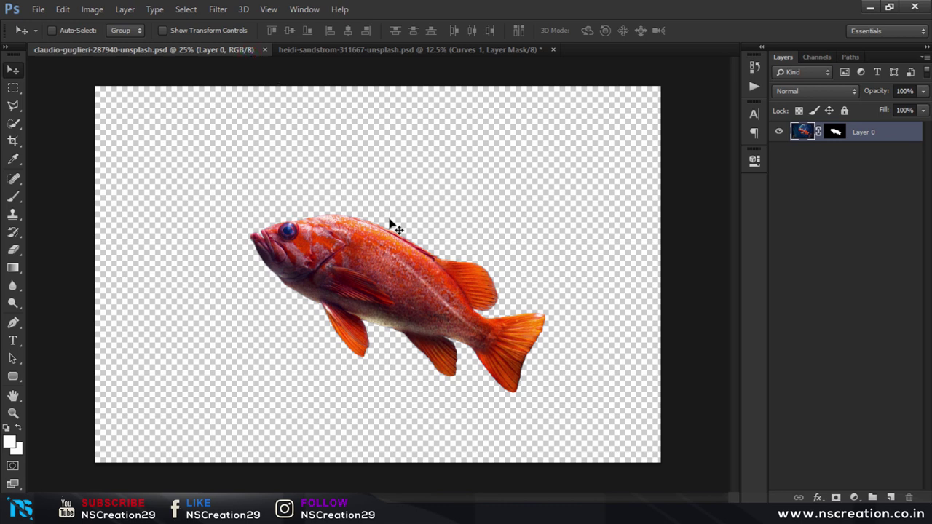
mouse_move(378, 250)
left_mouse_down()
mouse_move(408, 56)
mouse_move(396, 129)
left_mouse_up()
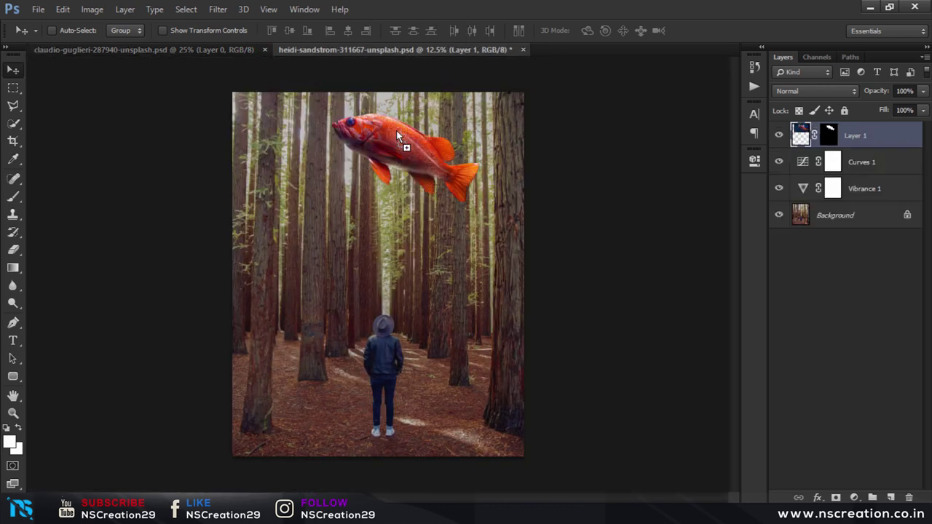
left_click(264, 50)
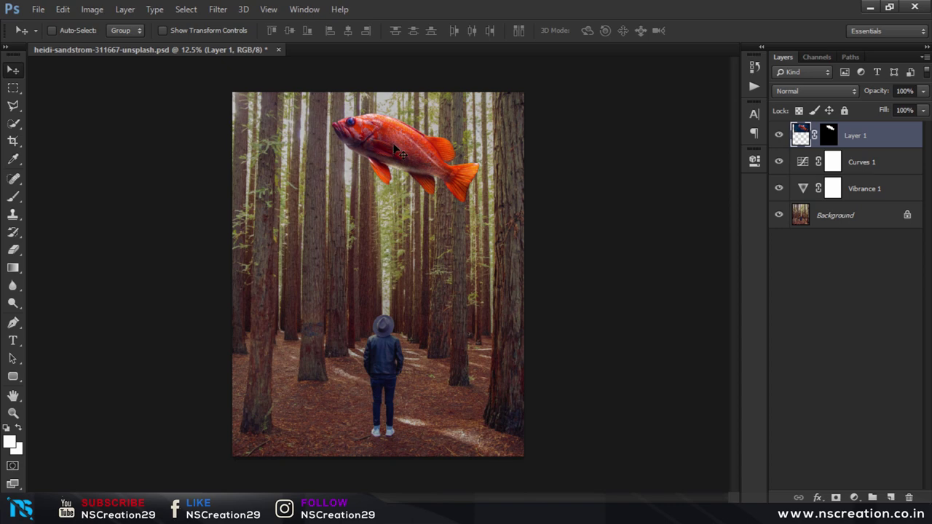
left_click_drag(397, 149, 497, 301)
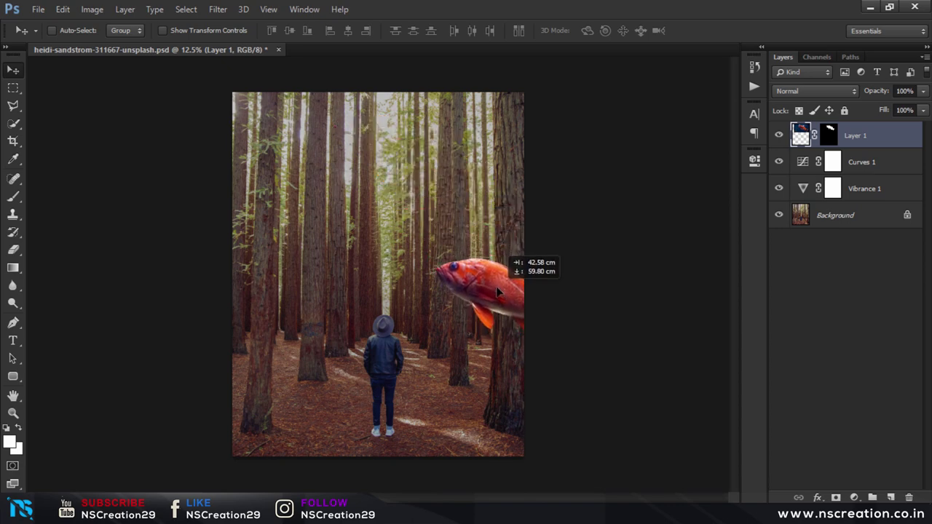
left_click_drag(497, 301, 501, 285)
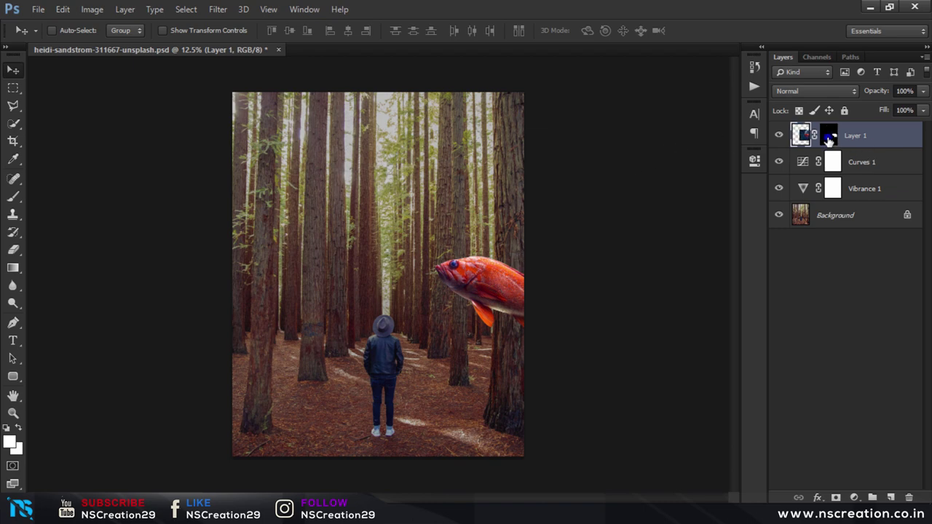
Step: Apply the fish's layer mask, nudge it, and duplicate it near the picture centre
right_click(828, 138)
left_click(813, 186)
left_click_drag(518, 295, 534, 284)
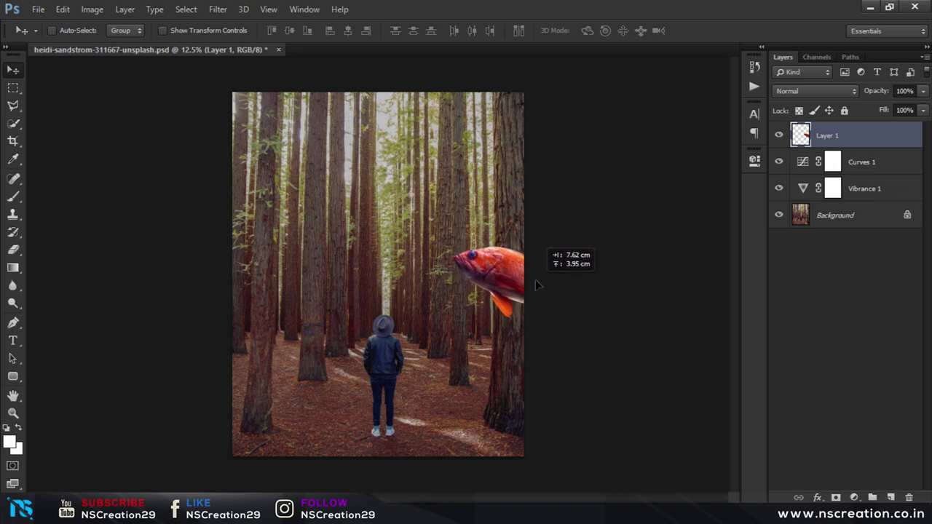
left_click_drag(534, 280, 341, 249)
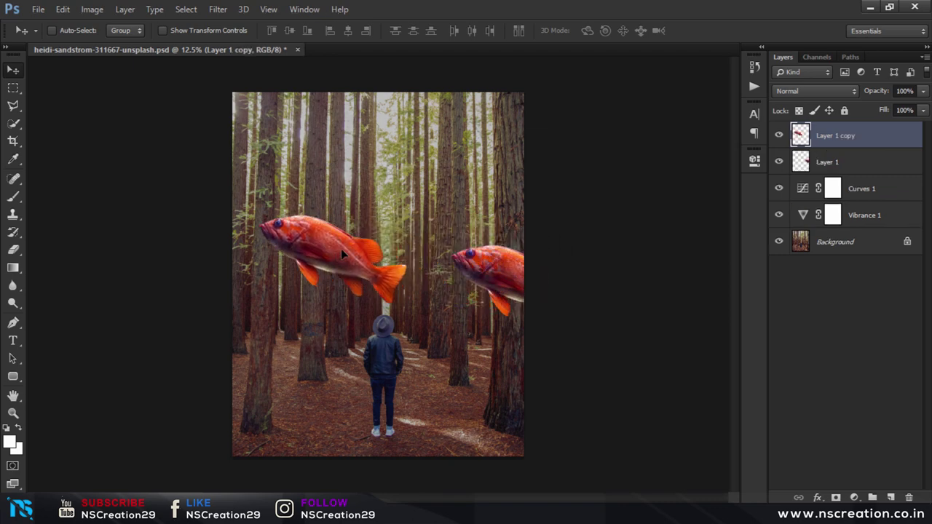
Step: Rotate the copied fish level near the top, then duplicate it to mid-frame as Layer 1 copy 2
key("ctrl+t")
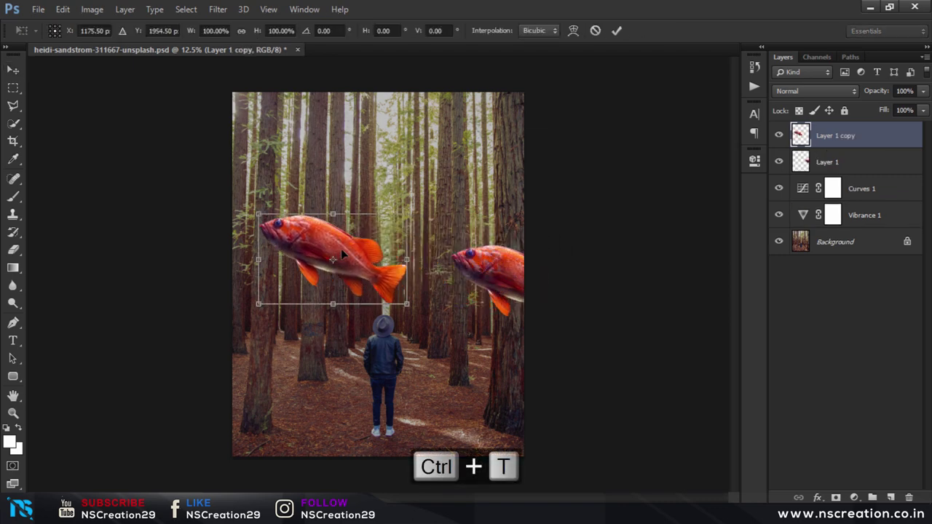
left_click_drag(435, 241, 432, 197)
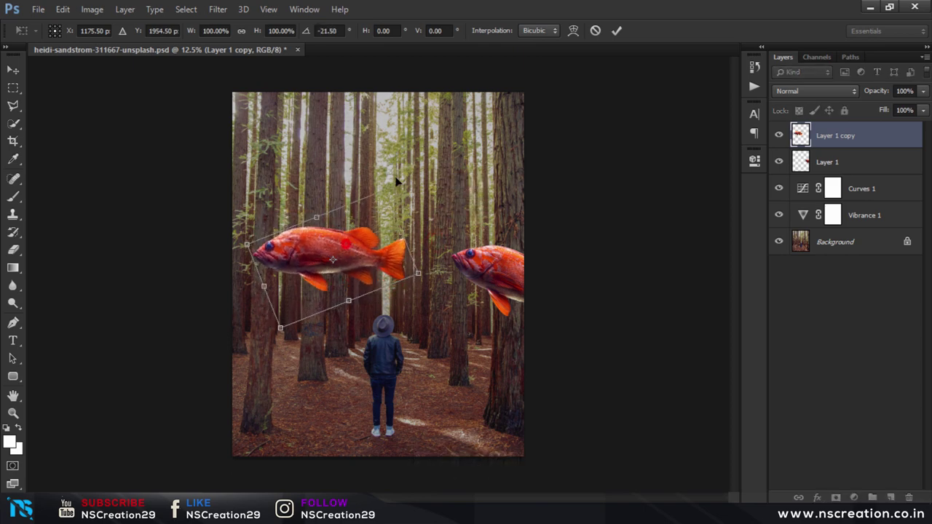
mouse_move(346, 246)
left_mouse_down()
mouse_move(429, 148)
mouse_move(410, 129)
left_mouse_up()
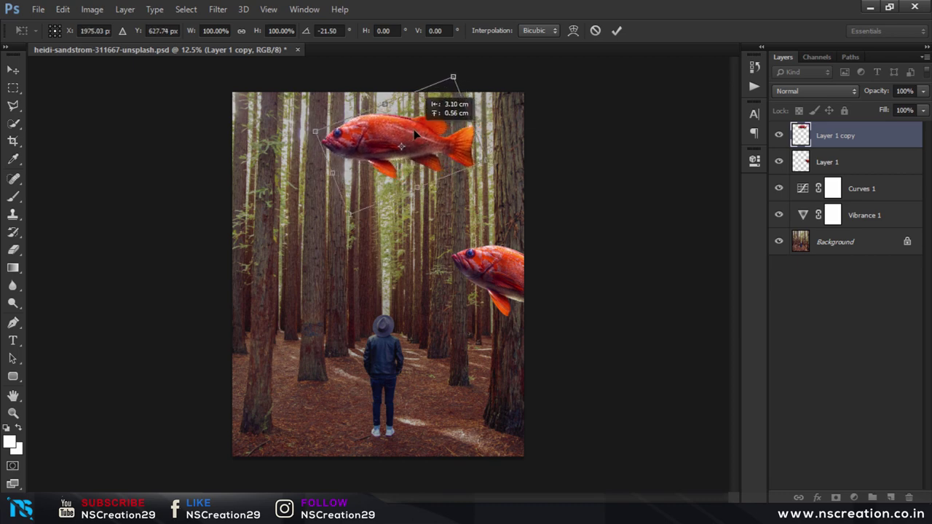
left_click_drag(494, 115, 505, 103)
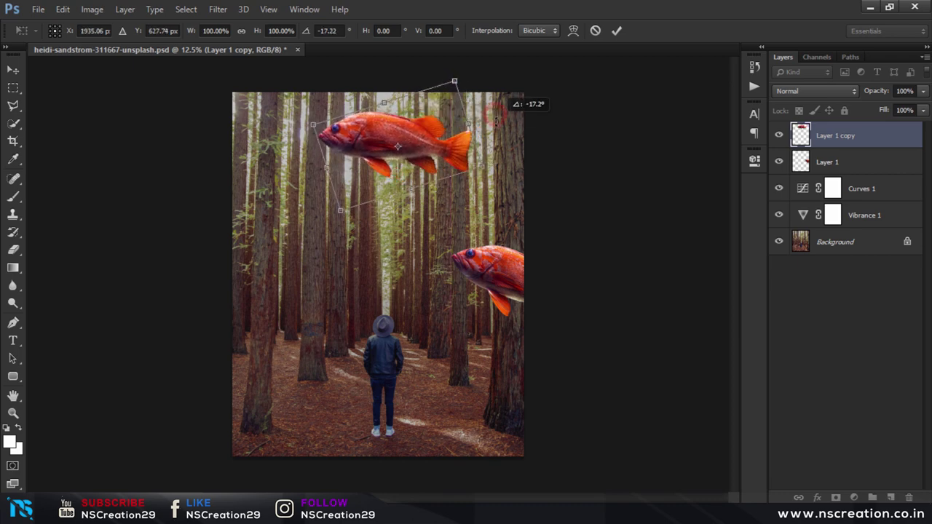
key("Return")
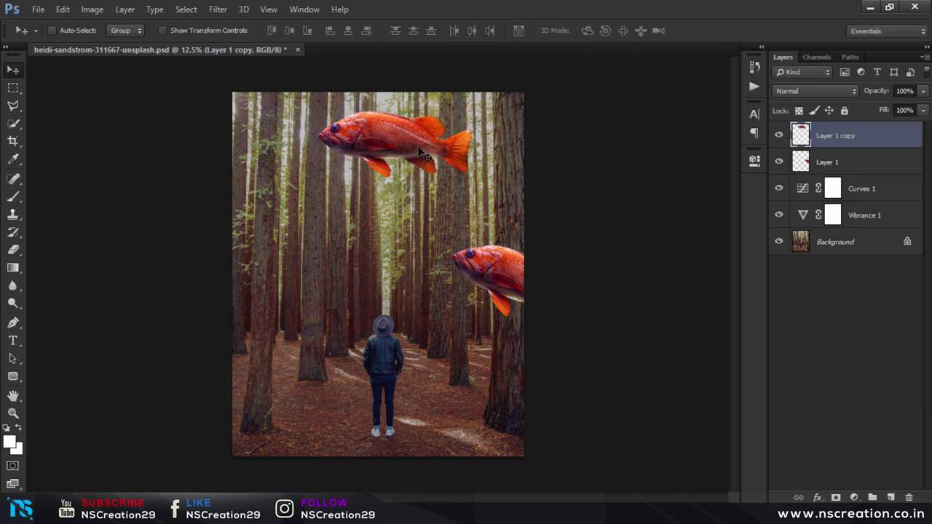
left_click_drag(418, 150, 419, 156)
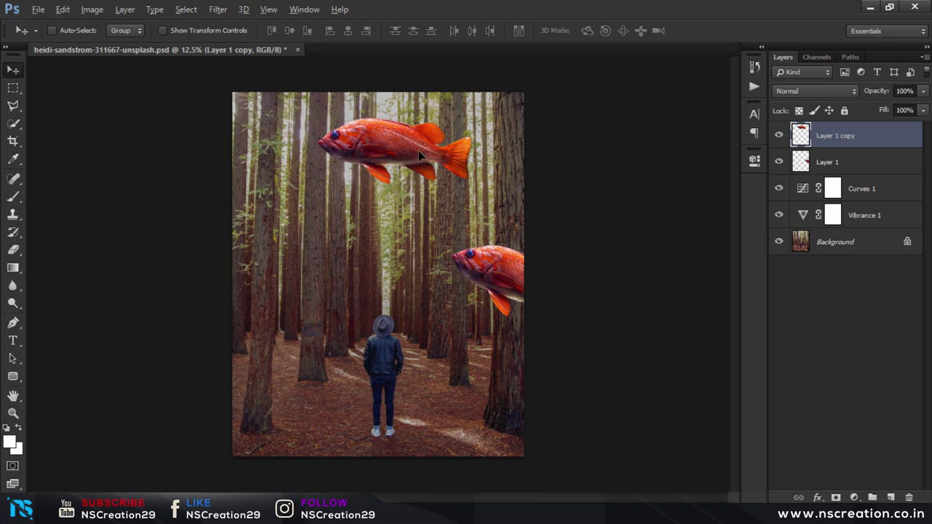
left_click_drag(418, 150, 395, 247)
Step: Shrink Layer 1 copy 2 to about 52% between the trees, then duplicate Layer 1 copy left of centre
key("ctrl+t")
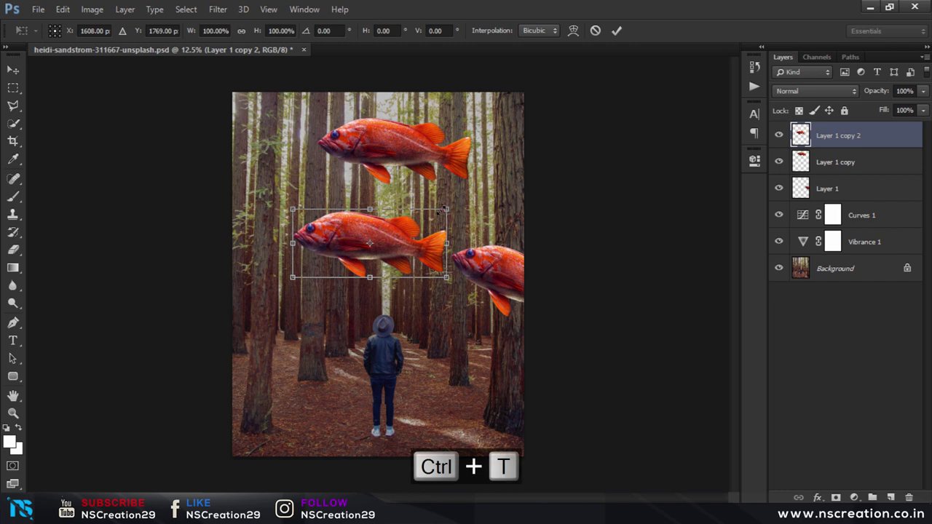
mouse_move(444, 209)
left_mouse_down()
mouse_move(437, 217)
mouse_move(426, 177)
left_mouse_up()
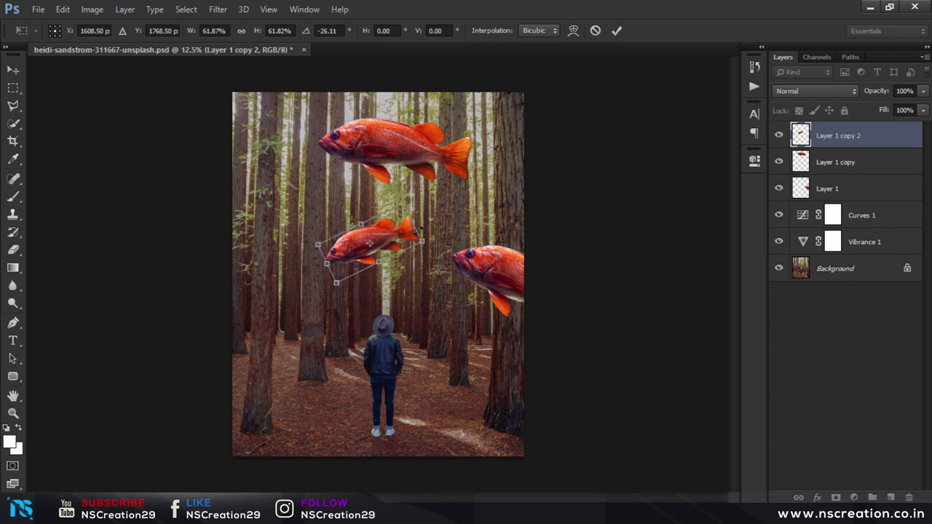
left_click_drag(393, 253, 414, 245)
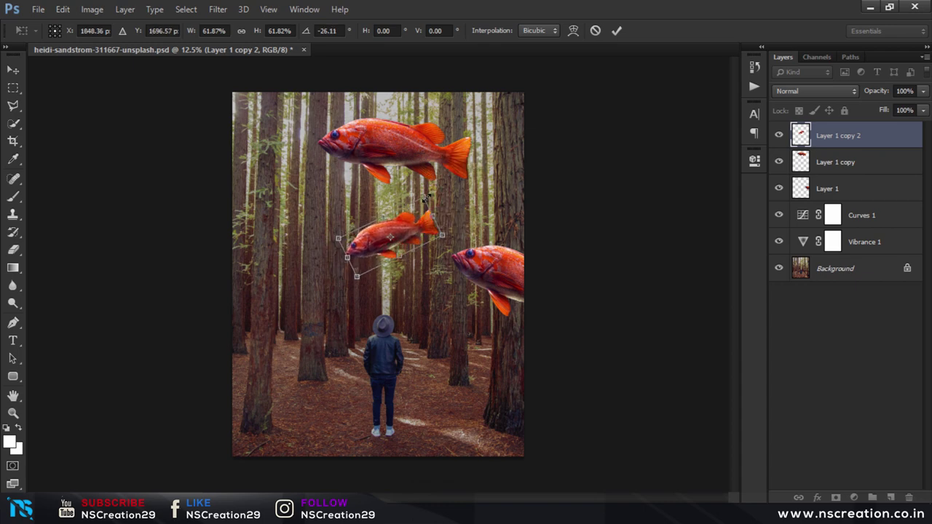
left_click_drag(425, 196, 422, 206)
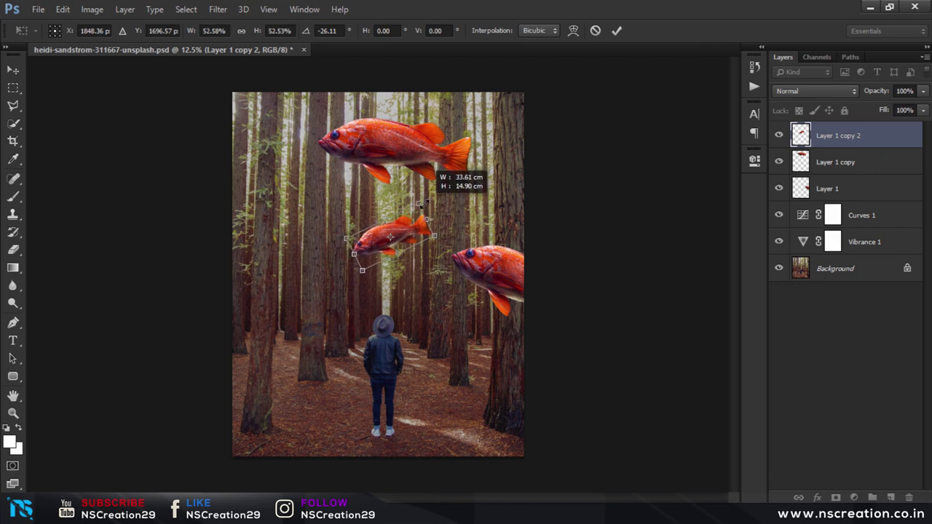
left_click(616, 30)
left_click_drag(554, 128, 555, 127)
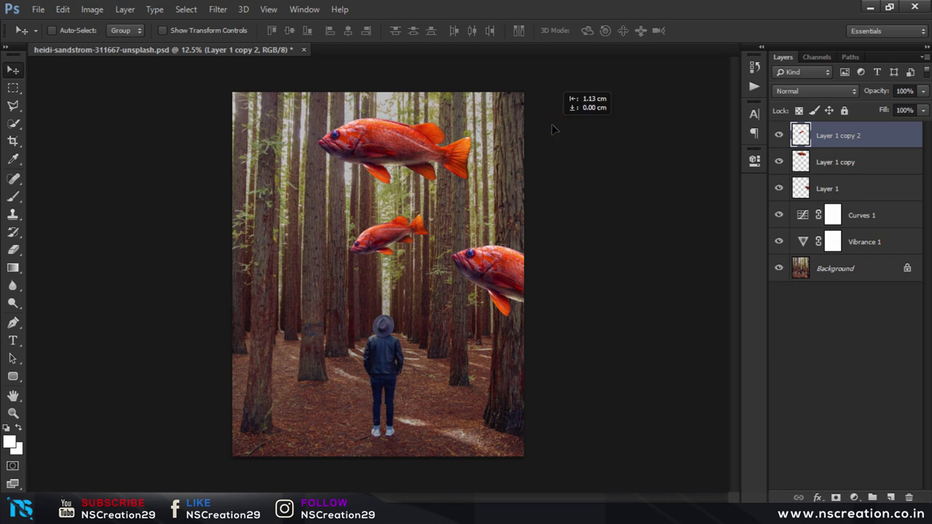
left_click(813, 164)
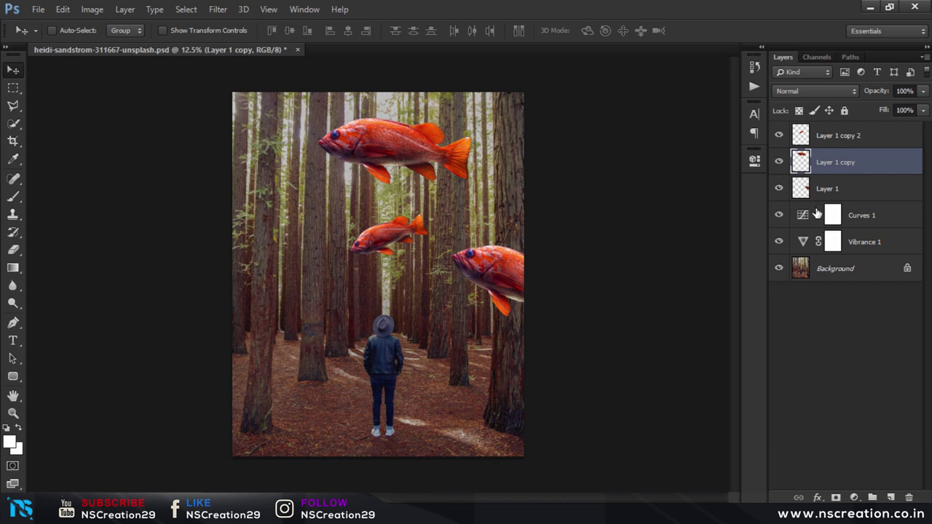
left_click_drag(452, 191, 378, 273)
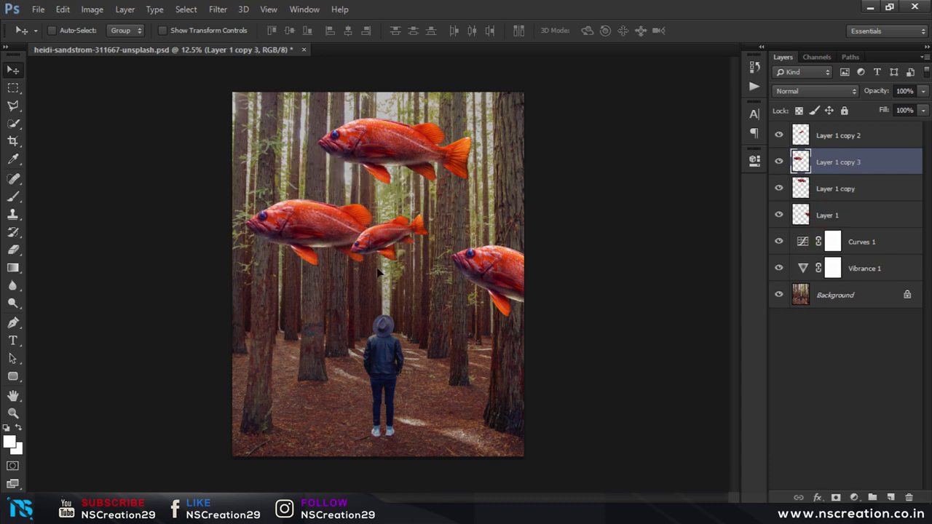
Step: Flip the new fish horizontally, tilt it about -17° and scale it to 91.49% at the left edge
key("ctrl+t")
right_click(315, 233)
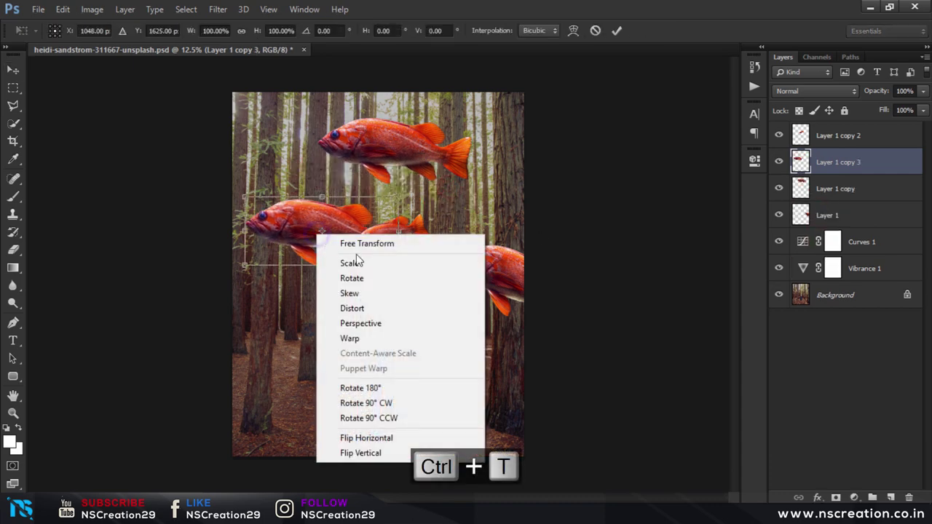
left_click(405, 437)
left_click_drag(361, 229, 313, 252)
left_click_drag(416, 227, 393, 191)
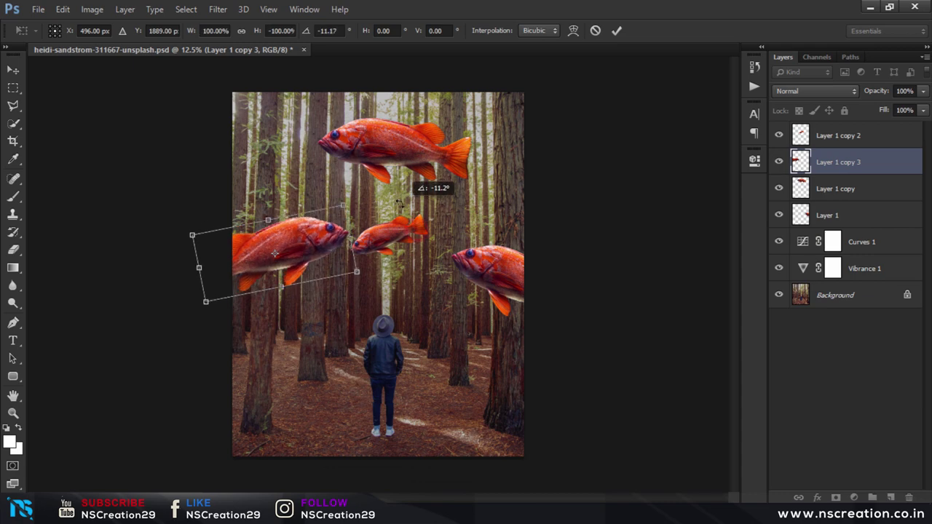
left_click_drag(330, 236, 302, 240)
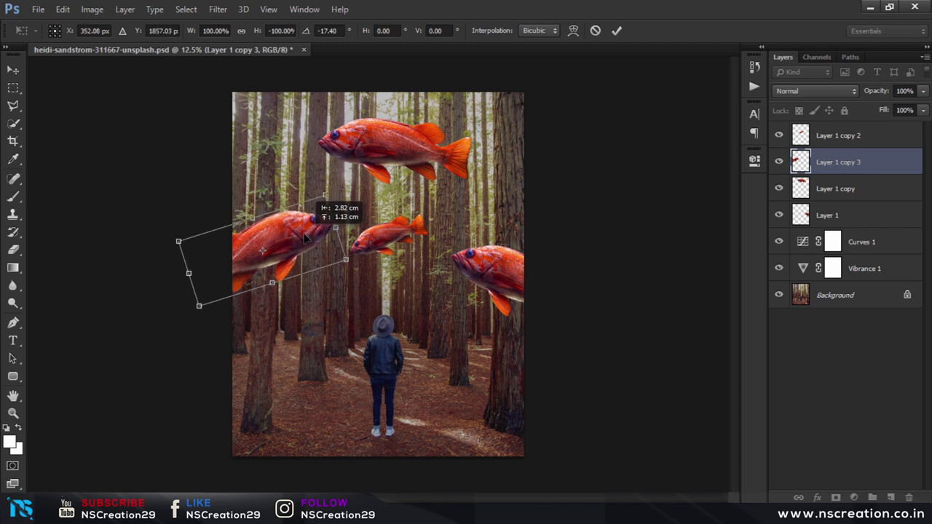
left_click_drag(302, 241, 312, 234)
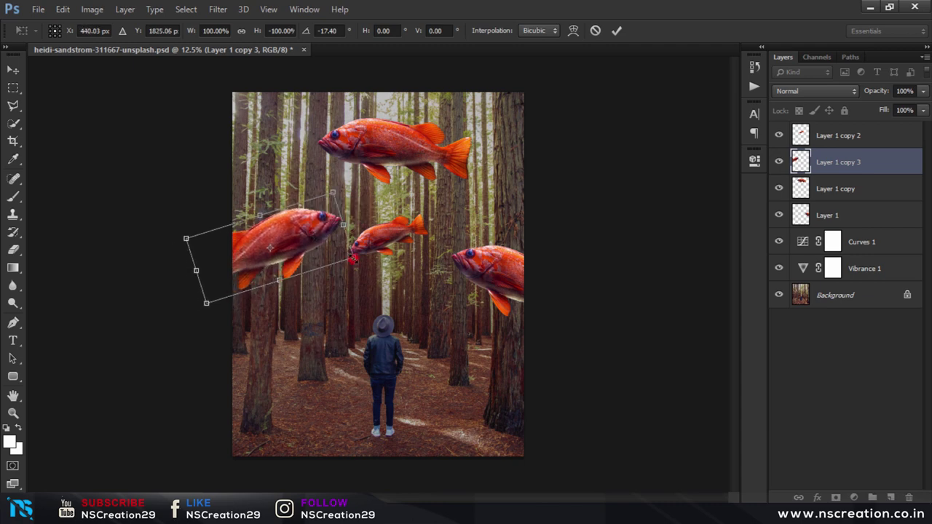
mouse_move(352, 258)
left_mouse_down()
mouse_move(340, 256)
mouse_move(369, 232)
left_mouse_up()
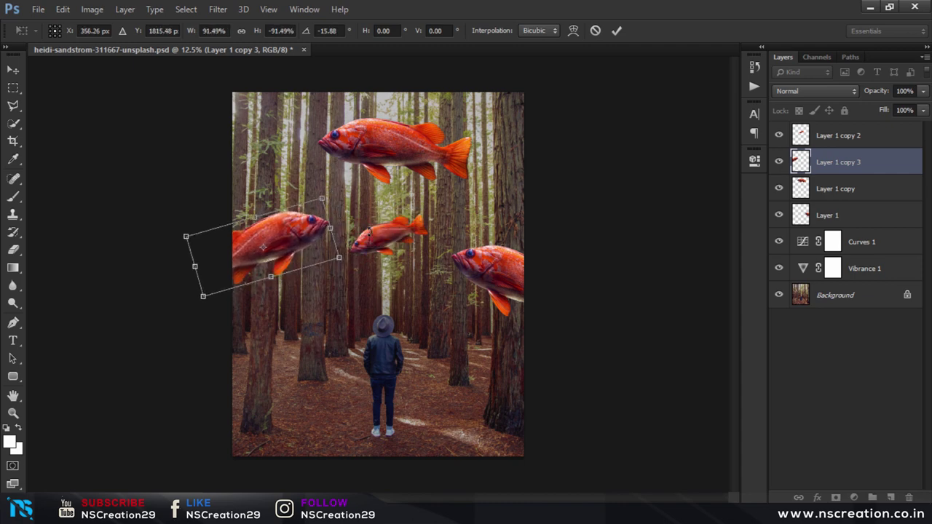
left_click_drag(303, 249, 307, 251)
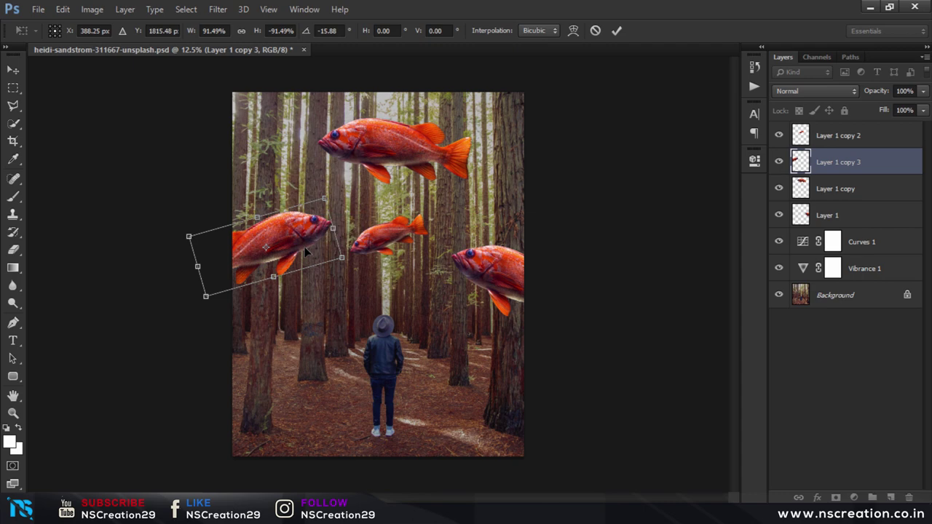
left_click(616, 29)
Step: Lower the left fish slightly and move the small middle fish down a little
left_click_drag(366, 214, 367, 221)
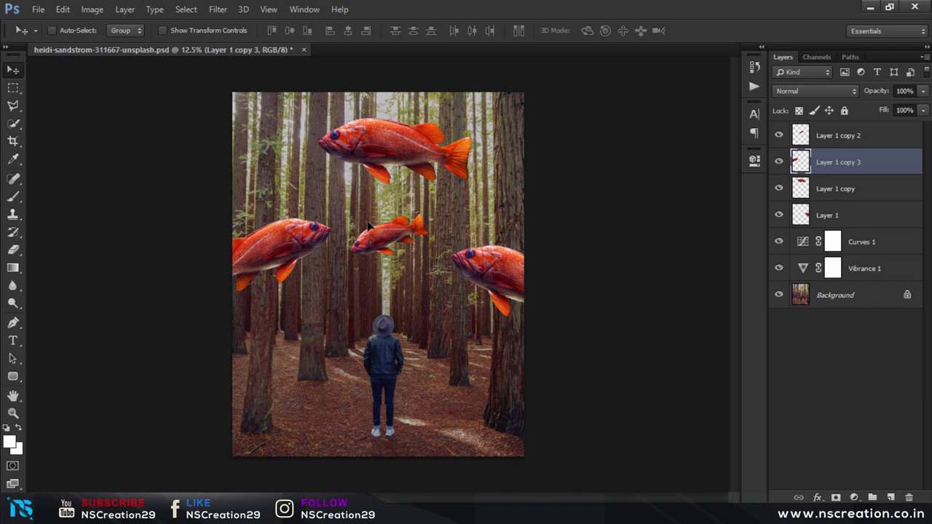
left_click(827, 143)
left_click_drag(508, 253, 507, 258)
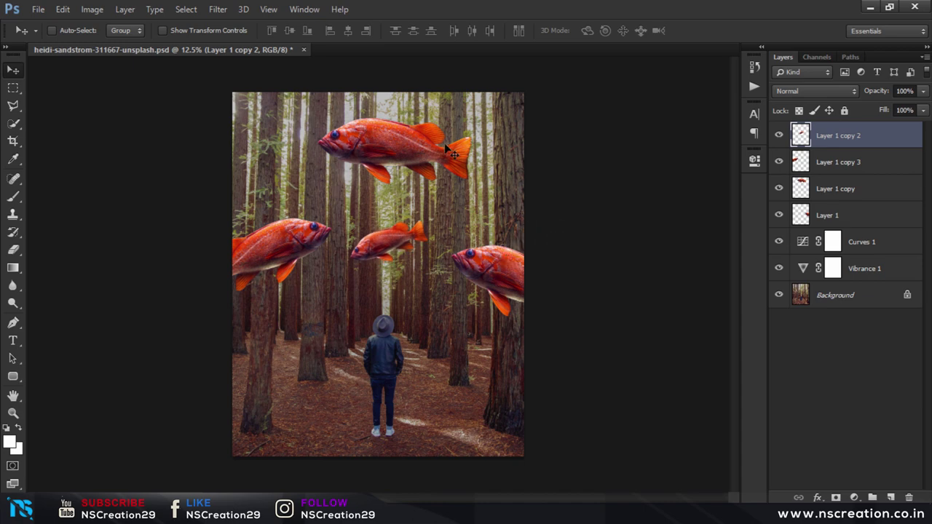
Step: Apply a 43-pixel Motion Blur at 0° to the small middle fish
left_click(222, 15)
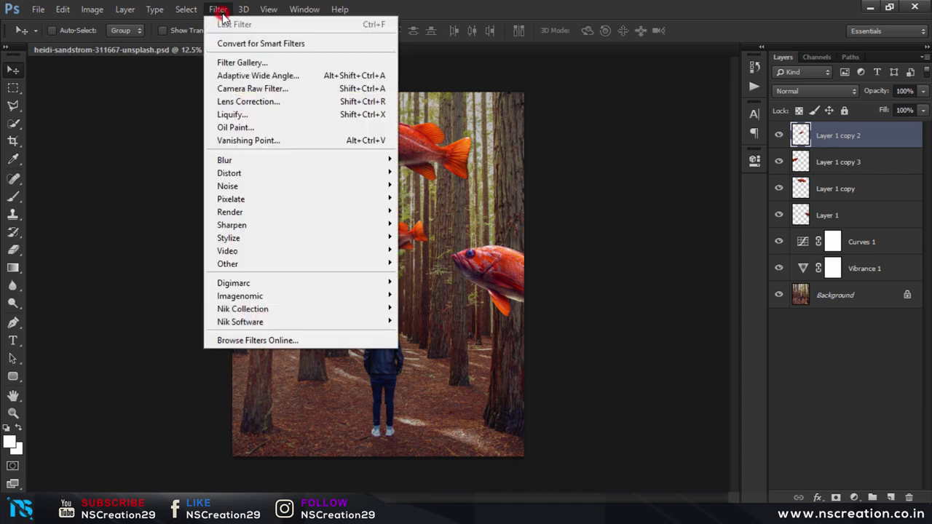
left_click(240, 160)
left_click(431, 282)
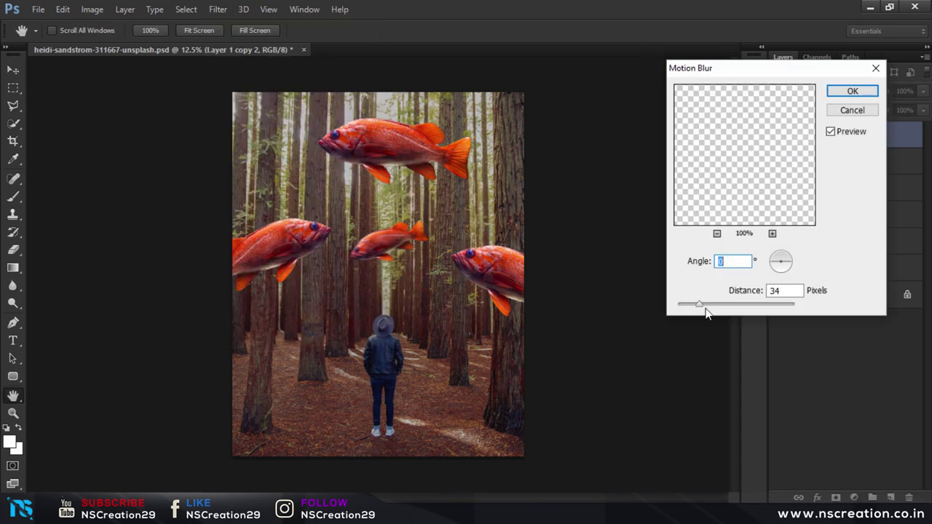
left_click(706, 306)
left_click(736, 261)
left_click(863, 89)
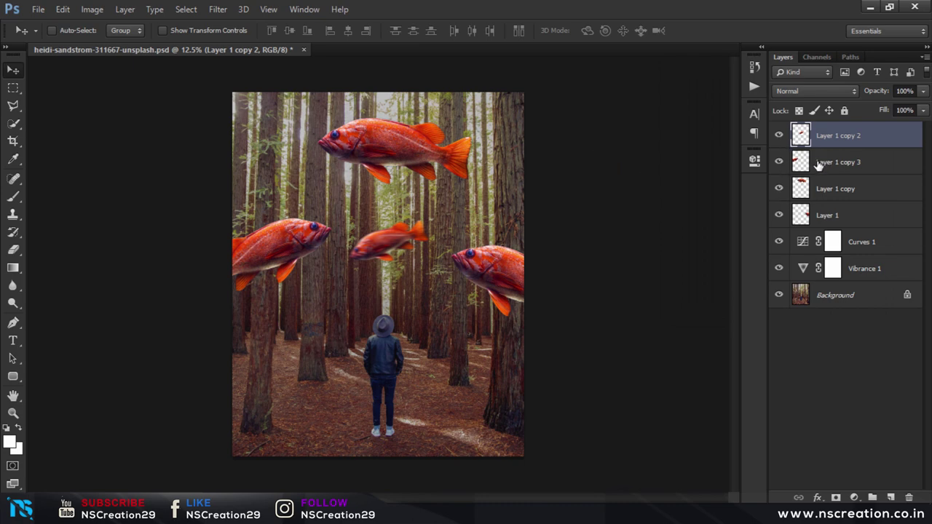
Step: Select the Layer 1 fish layer and zoom the view to 25%
left_click(817, 164)
left_click(812, 216)
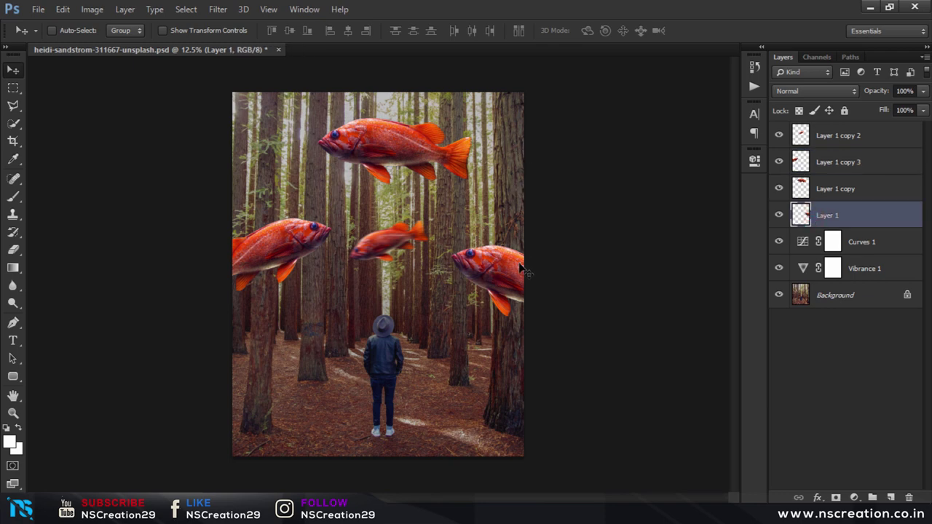
key("ctrl+plus")
key("ctrl+plus")
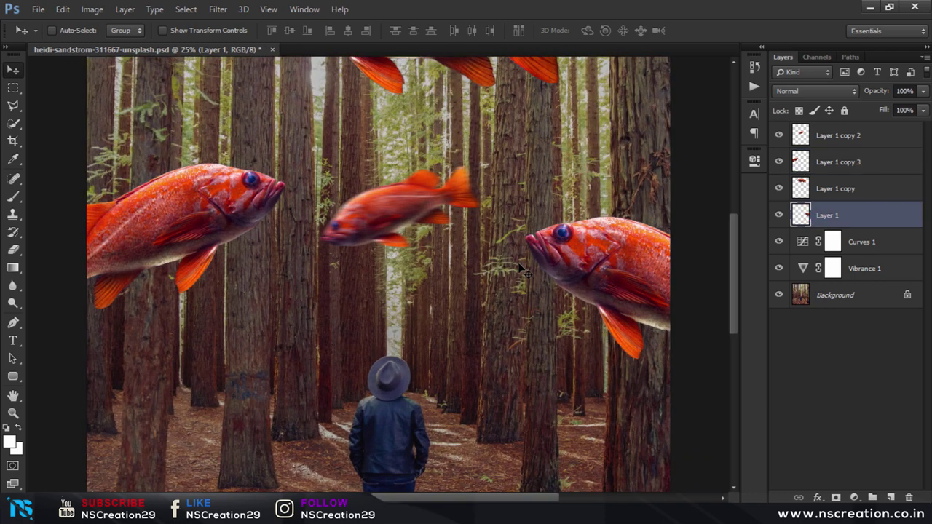
Step: Fade Layer 1 nearly transparent to see the trunk and zoom in to 33.3%
scroll(518, 266, "right", 3)
scroll(519, 266, "right", 2)
scroll(519, 265, "right", 2)
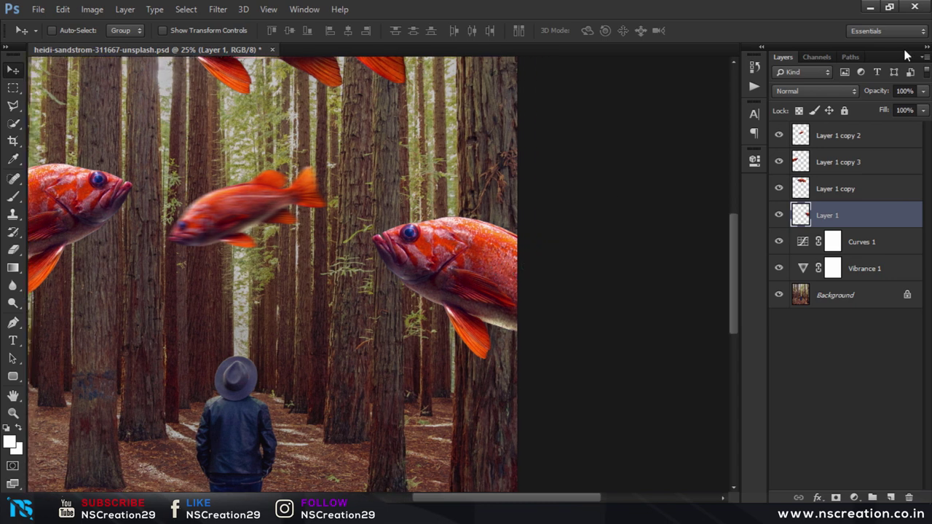
left_click_drag(882, 90, 851, 91)
left_click_drag(848, 93, 815, 102)
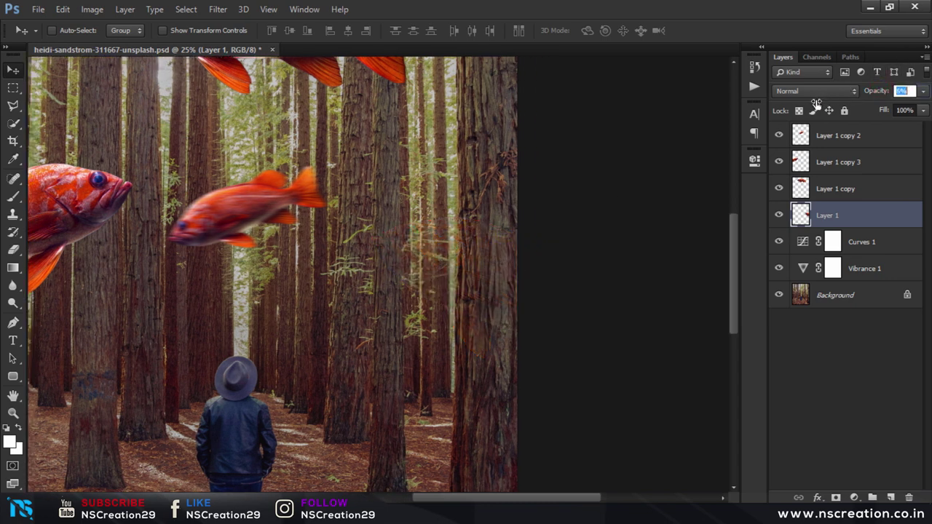
key("ctrl+plus")
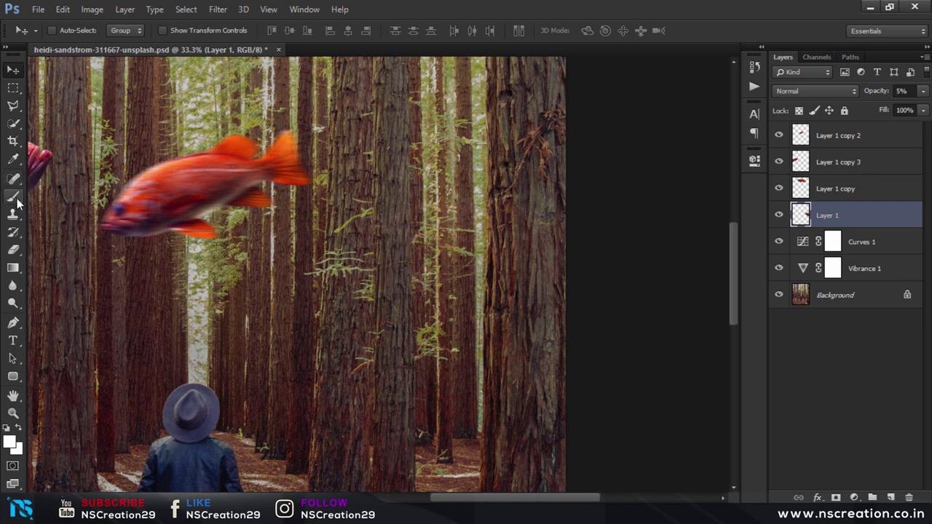
Step: Lasso the right tree area, restore 93% opacity, and add an inverted mask to Layer 1
left_click(13, 105)
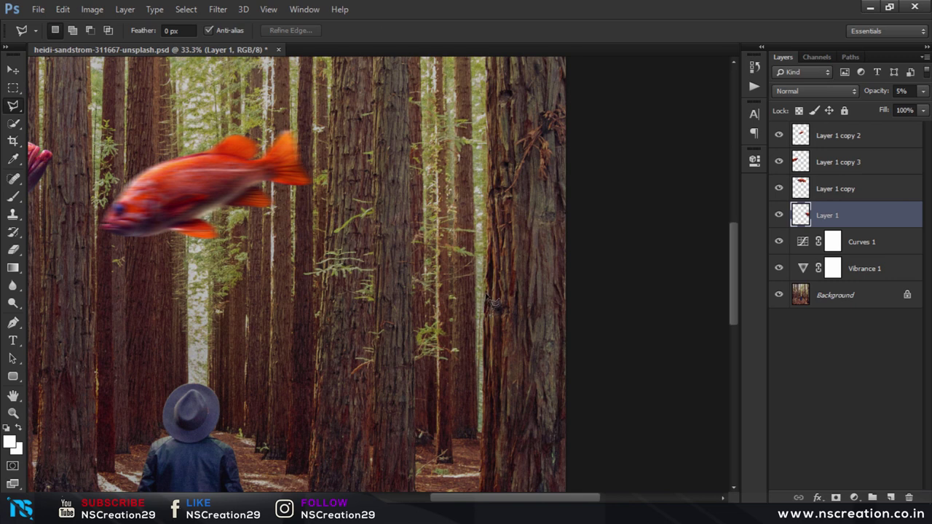
left_click_drag(492, 289, 493, 211)
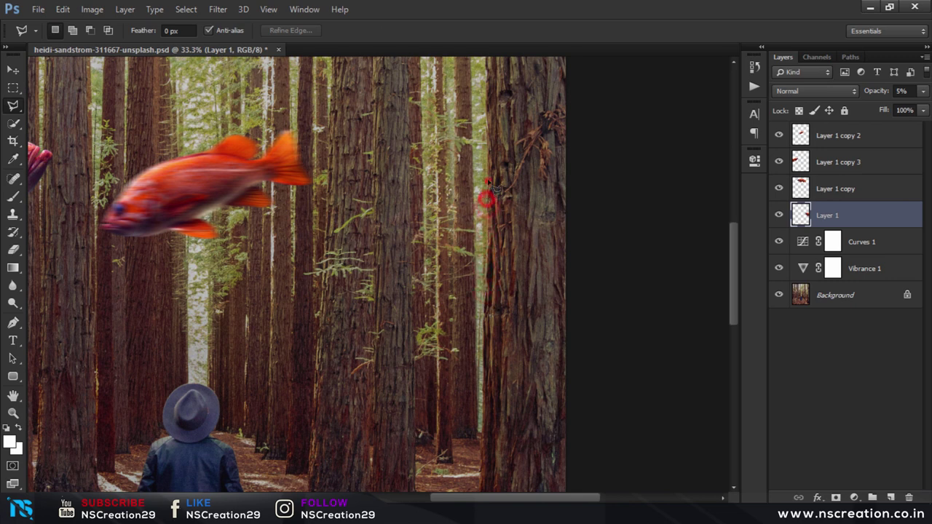
left_click(503, 127)
left_click(667, 156)
left_click(692, 449)
left_click(593, 439)
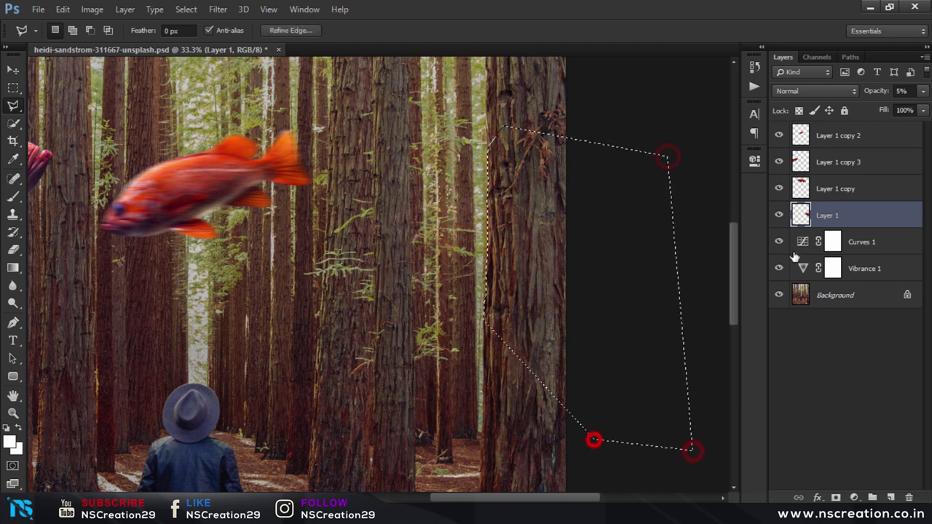
left_click(486, 320)
key("9")
key("3")
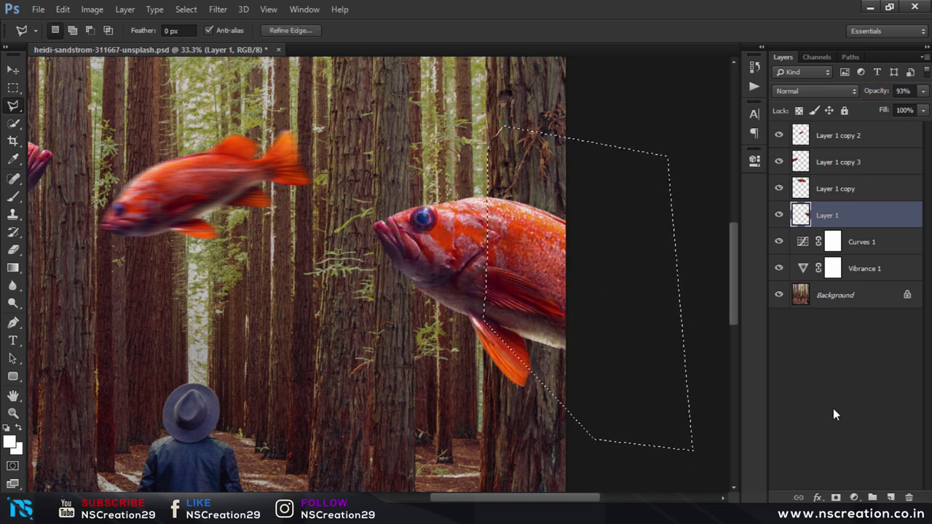
left_click(834, 497)
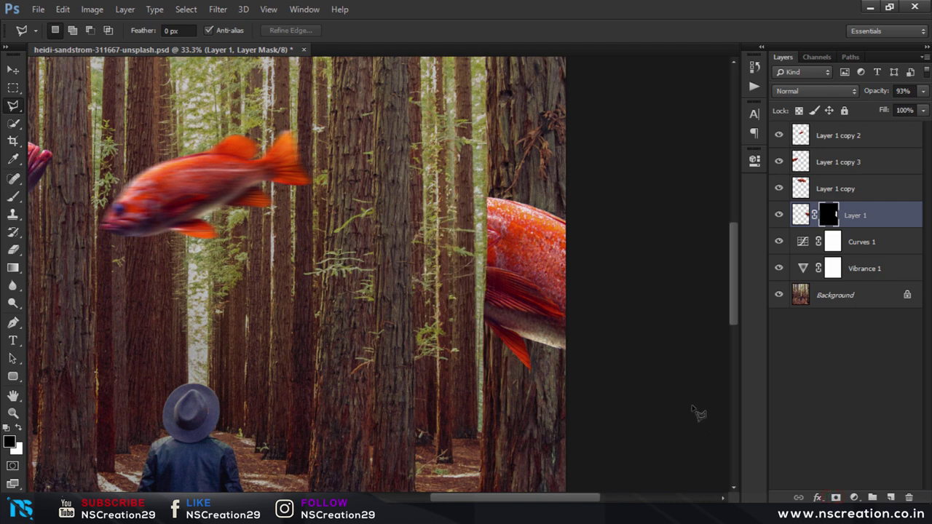
key("ctrl+i")
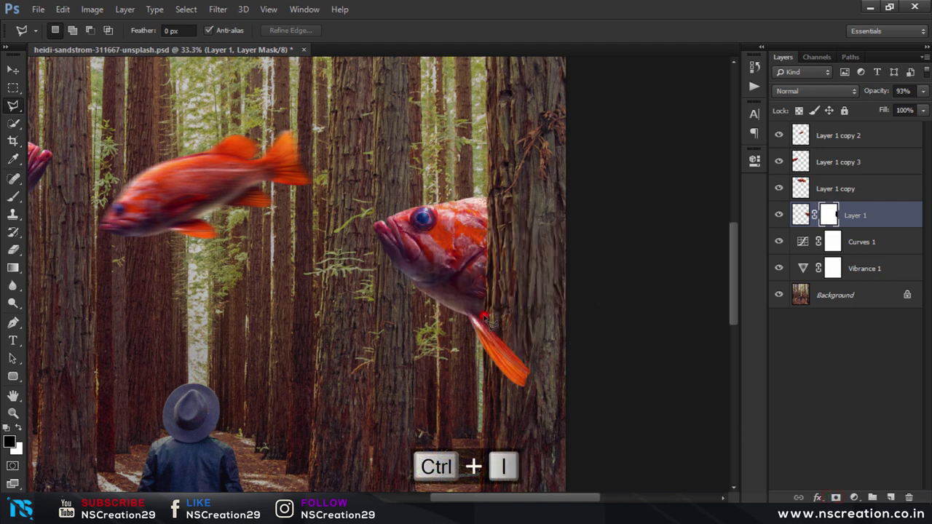
Step: Lasso the fin over the trunk, fill the mask to hide it, and deselect
left_click_drag(489, 321, 494, 337)
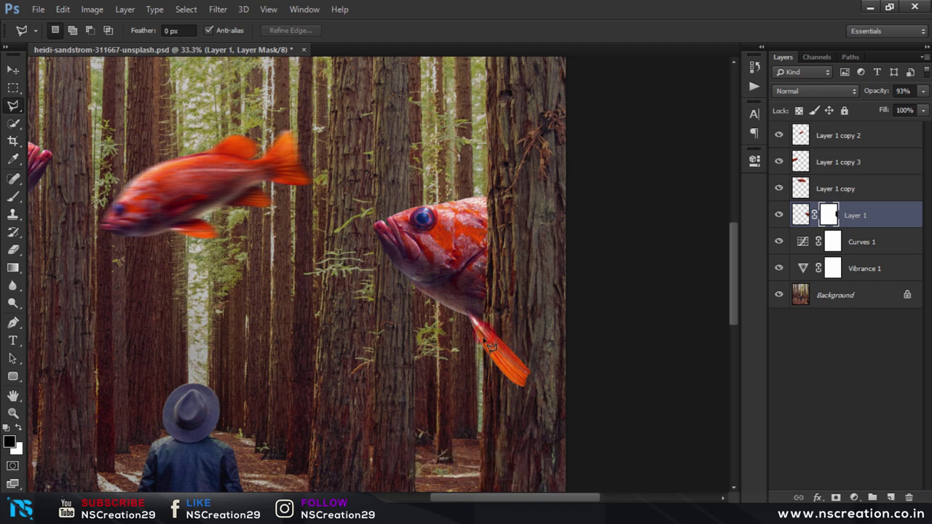
left_click(484, 354)
left_click(492, 380)
left_click(608, 411)
left_click(542, 307)
left_click(545, 309)
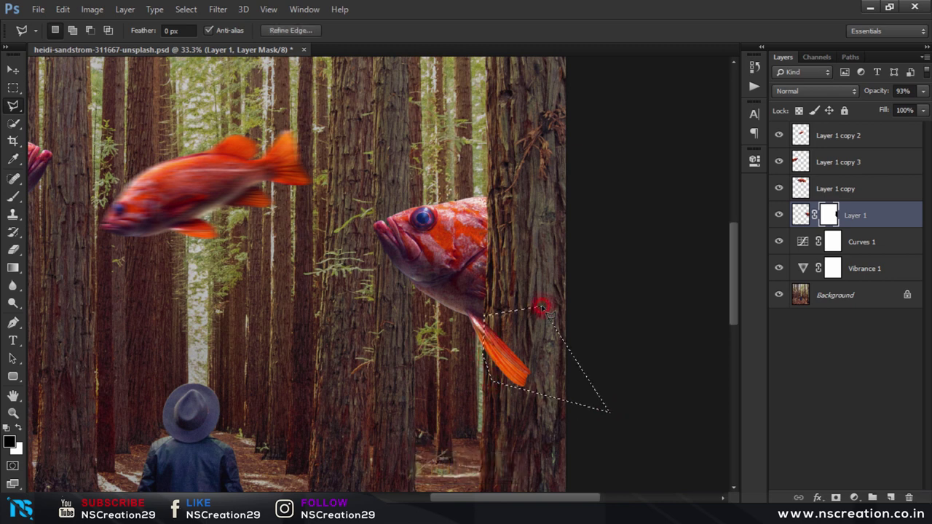
key("alt+BackSpace")
key("ctrl+d")
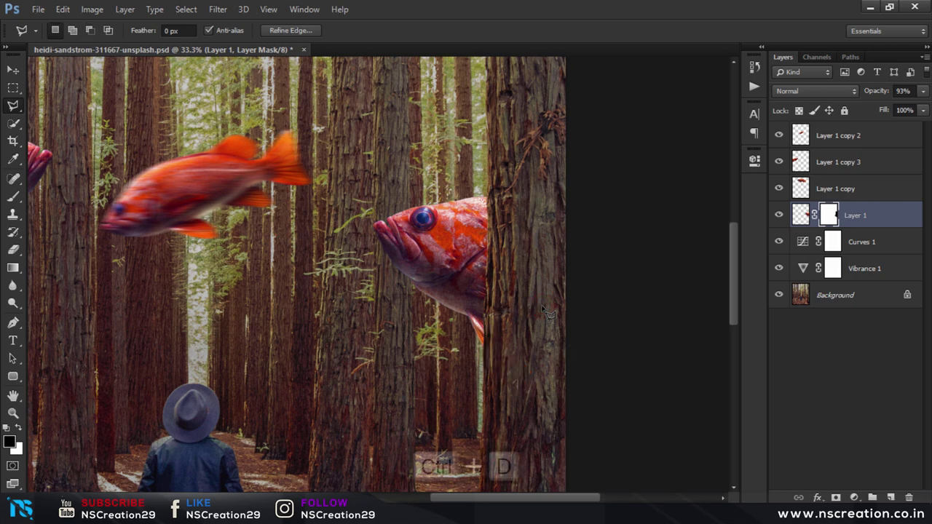
left_click_drag(302, 334, 356, 333)
scroll(356, 333, "left", 3)
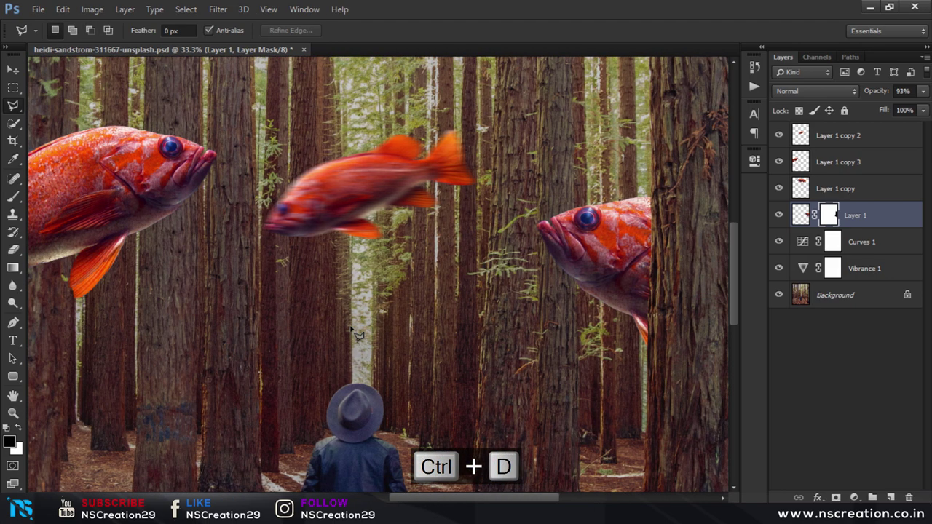
scroll(357, 333, "left", 1)
scroll(357, 333, "left", 5)
scroll(357, 333, "left", 1)
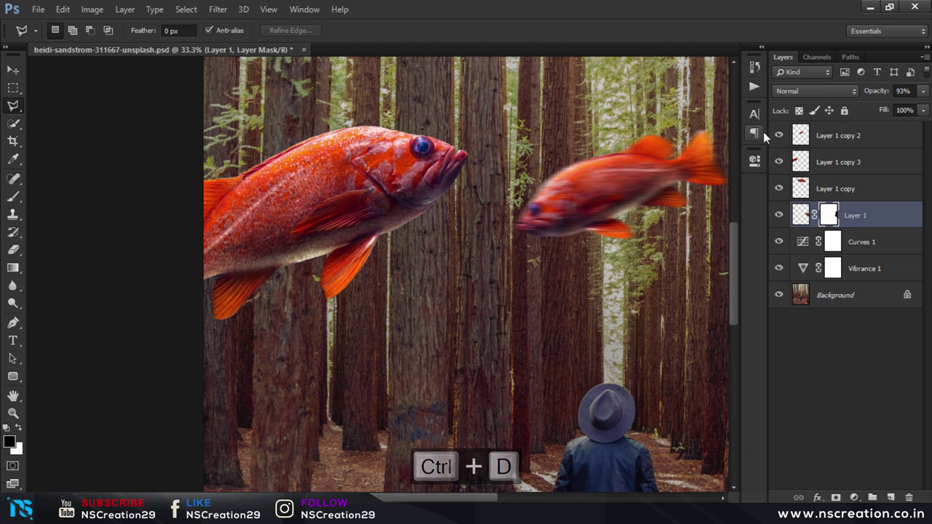
Step: Set the blurred fish to 100% opacity and make the large left fish nearly see-through
left_click(821, 142)
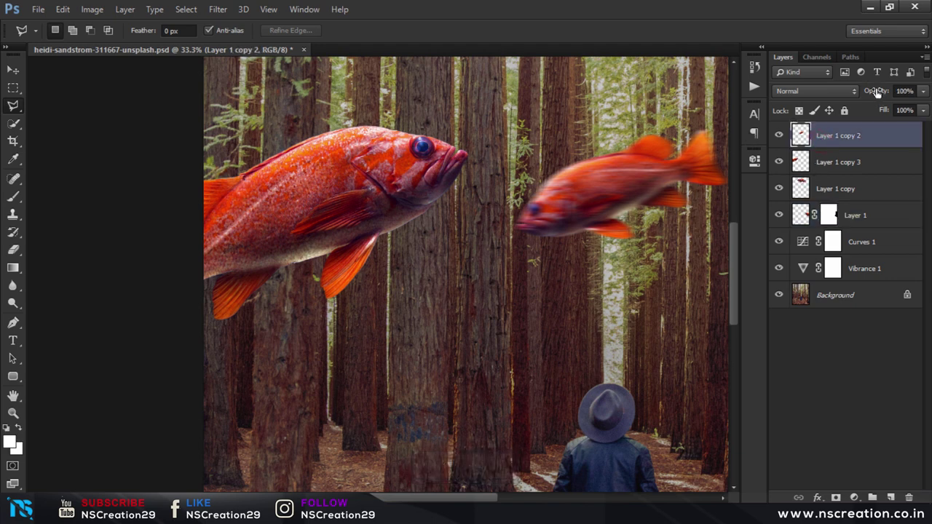
left_click_drag(876, 91, 860, 95)
type("100")
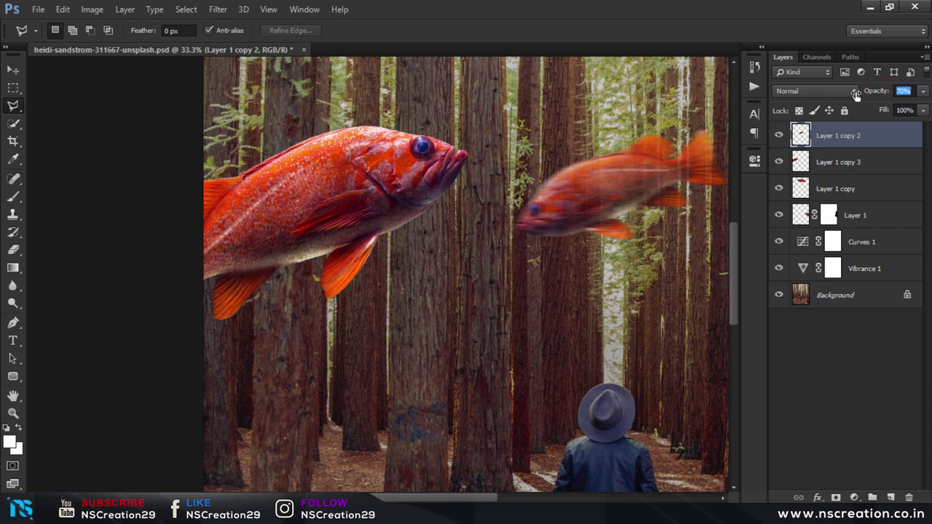
key("Return")
left_click(834, 157)
left_click_drag(879, 91, 821, 101)
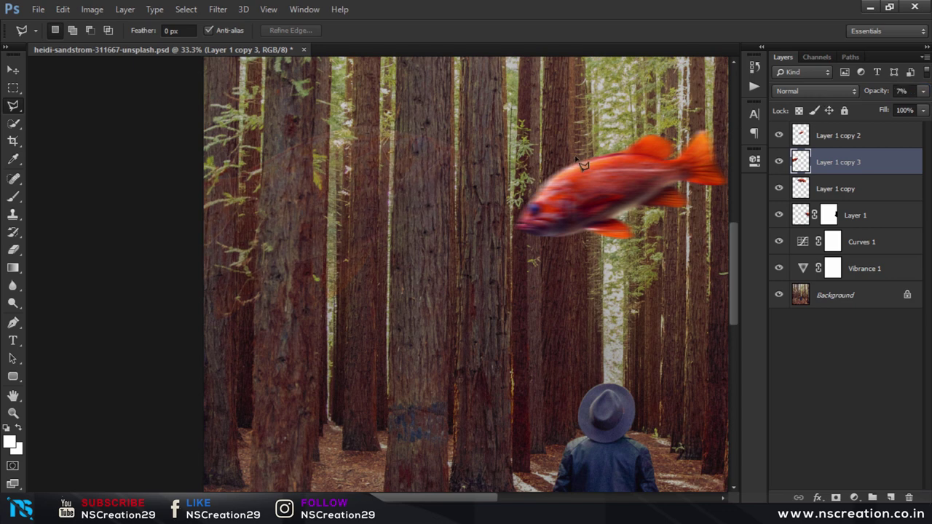
Step: Lasso the left trunk, restore full opacity, and give Layer 1 copy 3 an inverted mask
mouse_move(265, 155)
left_mouse_down()
mouse_move(254, 354)
mouse_move(315, 280)
left_mouse_up()
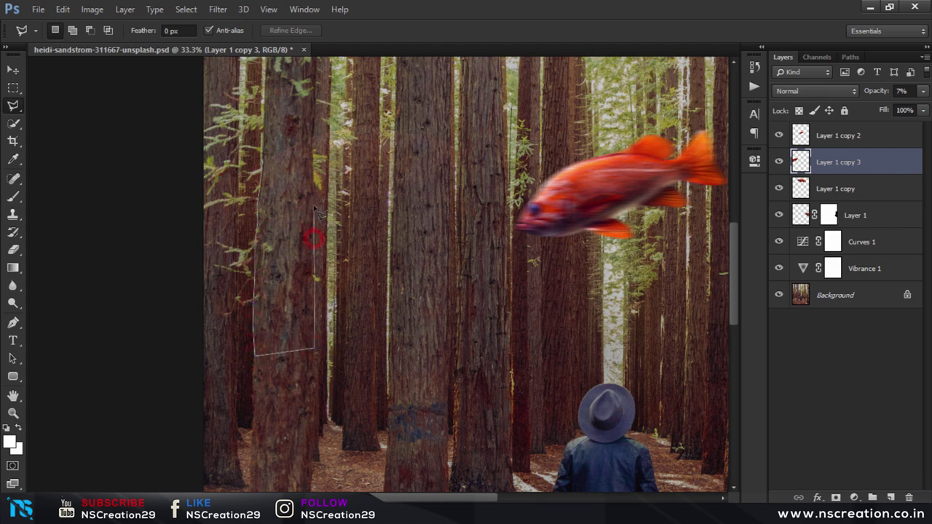
left_click_drag(315, 281, 298, 113)
left_click(298, 113)
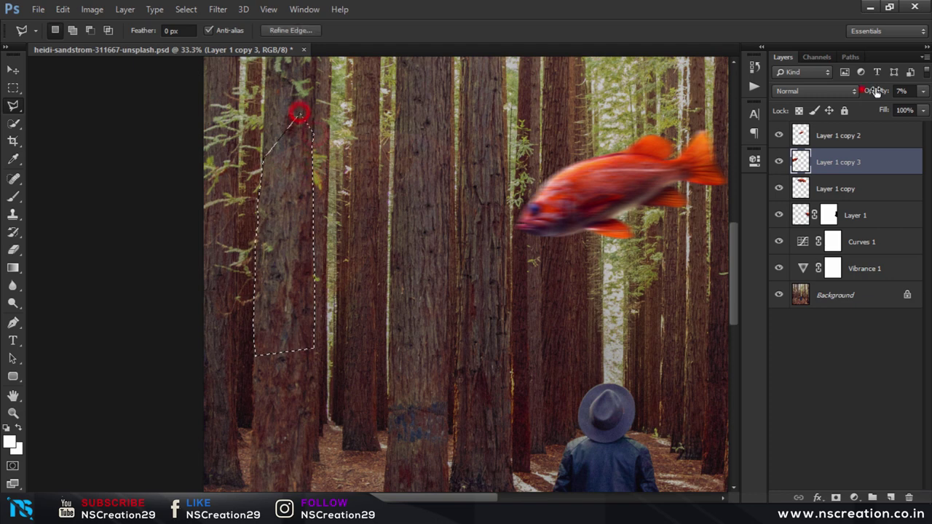
left_click_drag(873, 91, 917, 91)
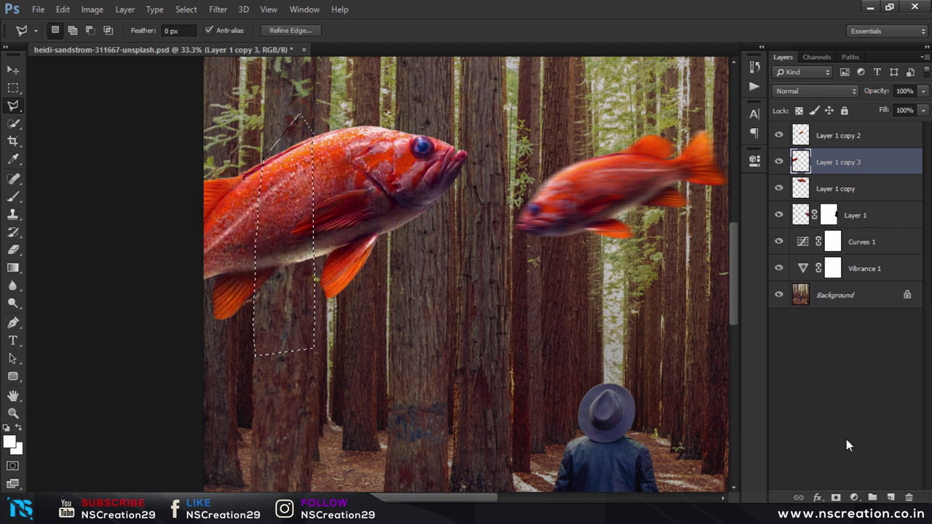
left_click(834, 496)
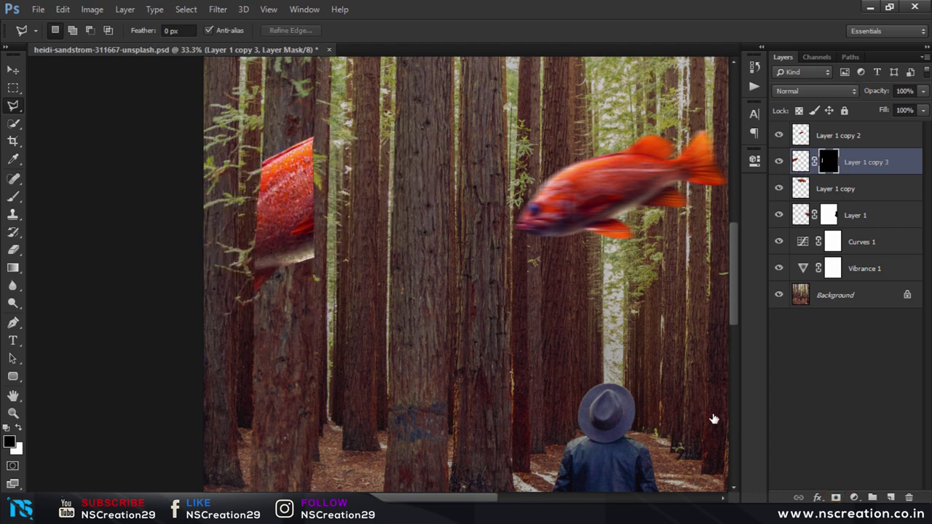
key("ctrl+i")
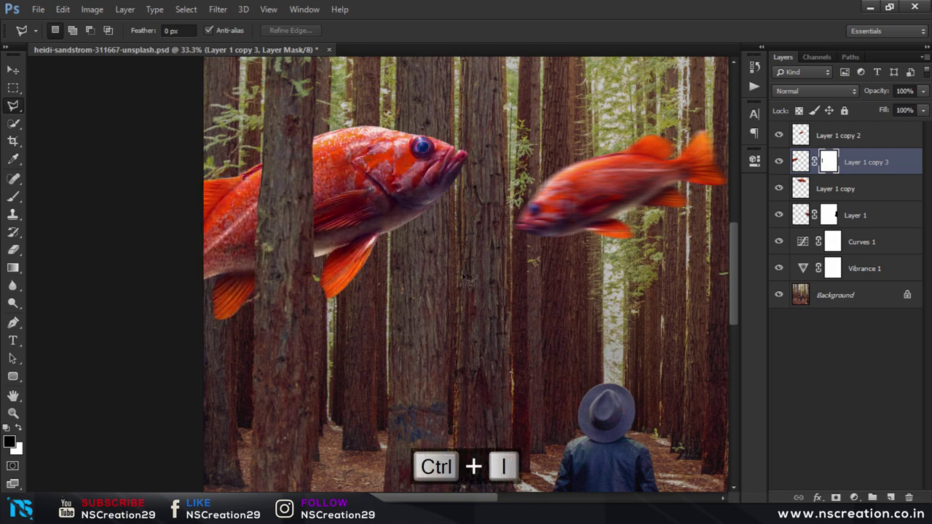
scroll(469, 280, "up", 1)
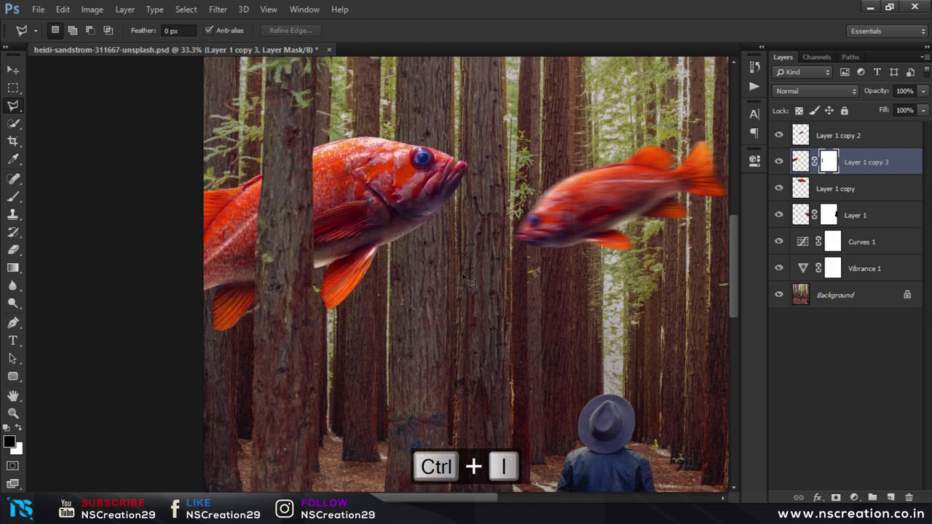
scroll(468, 280, "up", 4)
scroll(469, 280, "up", 3)
scroll(469, 281, "up", 1)
scroll(469, 280, "up", 4)
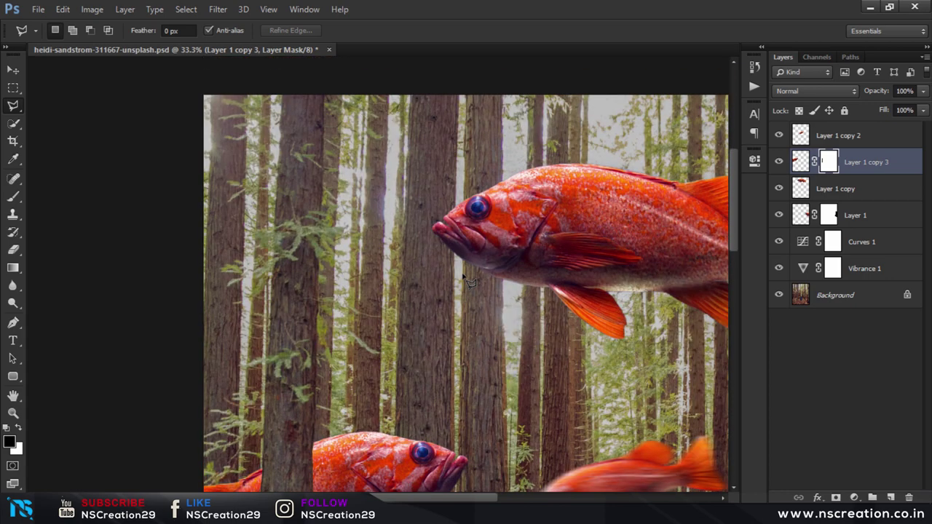
scroll(468, 280, "right", 4)
scroll(469, 280, "right", 2)
scroll(469, 280, "right", 2)
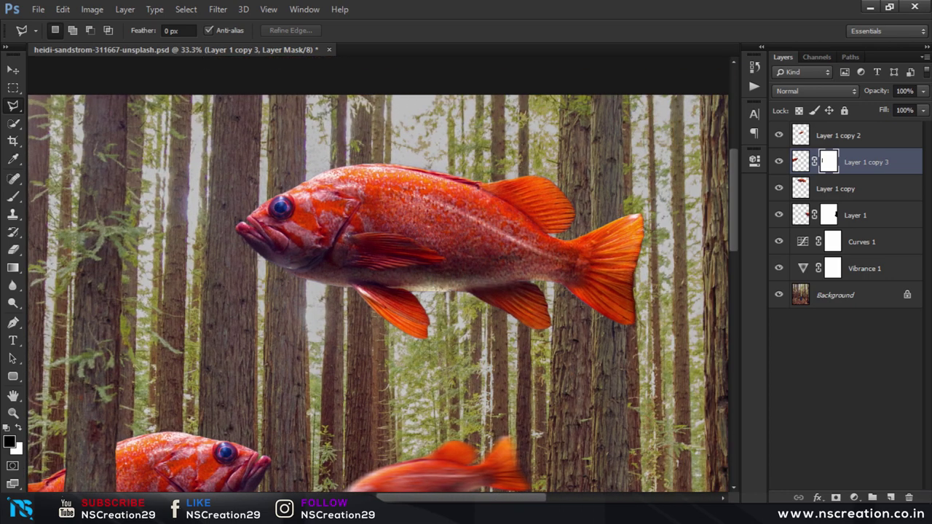
Step: Make Layer 1 copy see-through and lasso the trunk strip crossing its tail
left_click(844, 140)
left_click(835, 185)
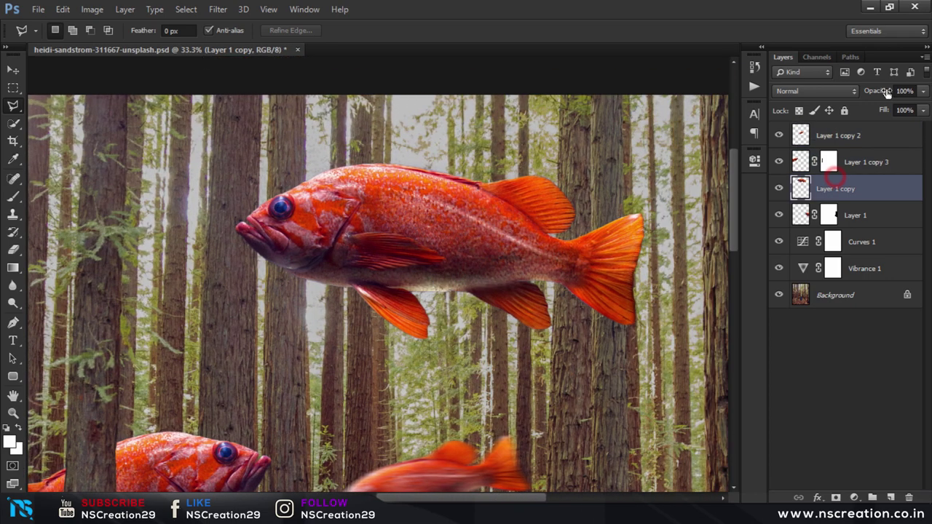
left_click(878, 91)
left_click_drag(880, 93, 838, 102)
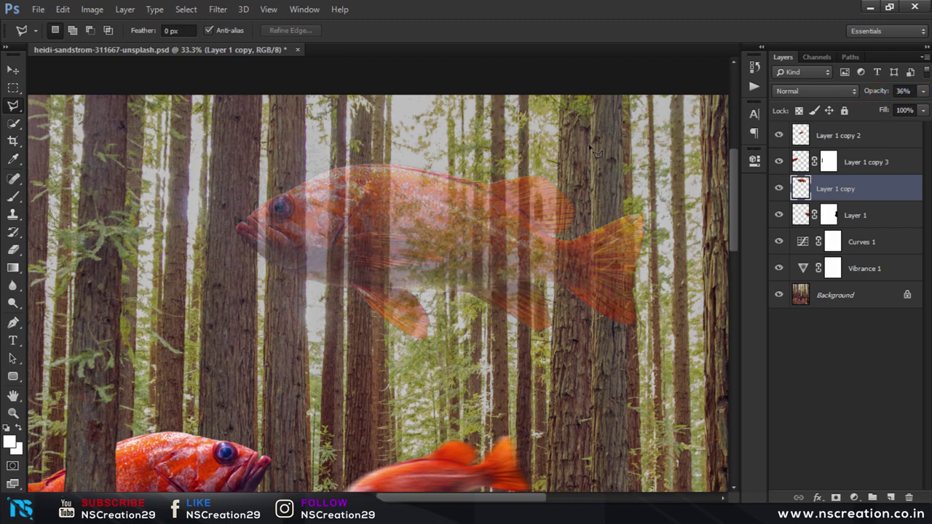
left_click(558, 182)
left_click(555, 249)
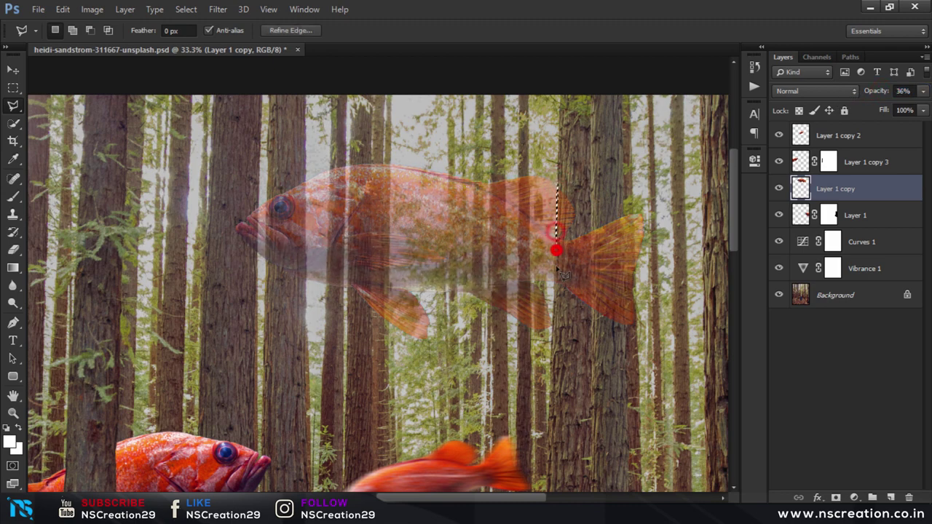
left_click(555, 293)
left_click(555, 245)
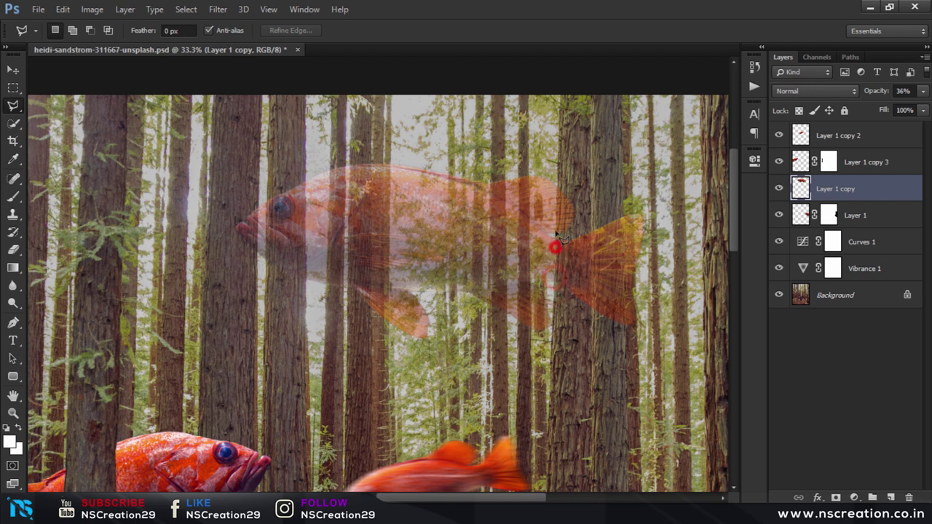
left_click(557, 179)
left_click(589, 191)
left_click(590, 235)
left_click(589, 293)
Step: Restore Layer 1 copy to 100% opacity and add an inverted mask from the selection
double_click(580, 319)
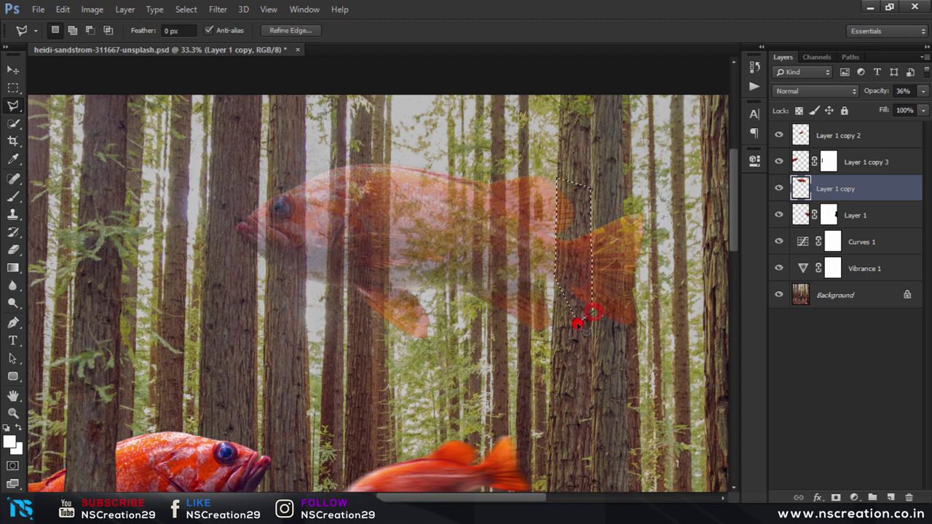
left_click_drag(867, 90, 928, 59)
key("Return")
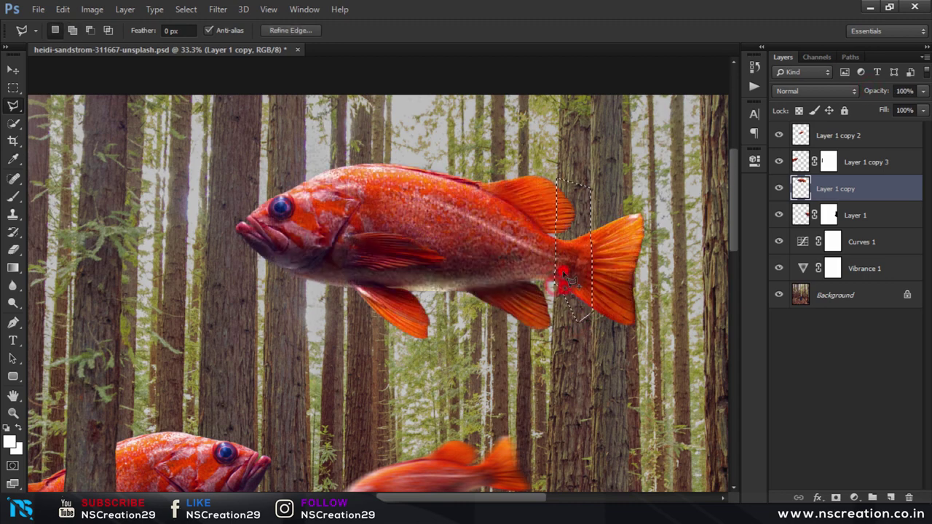
left_click(839, 497)
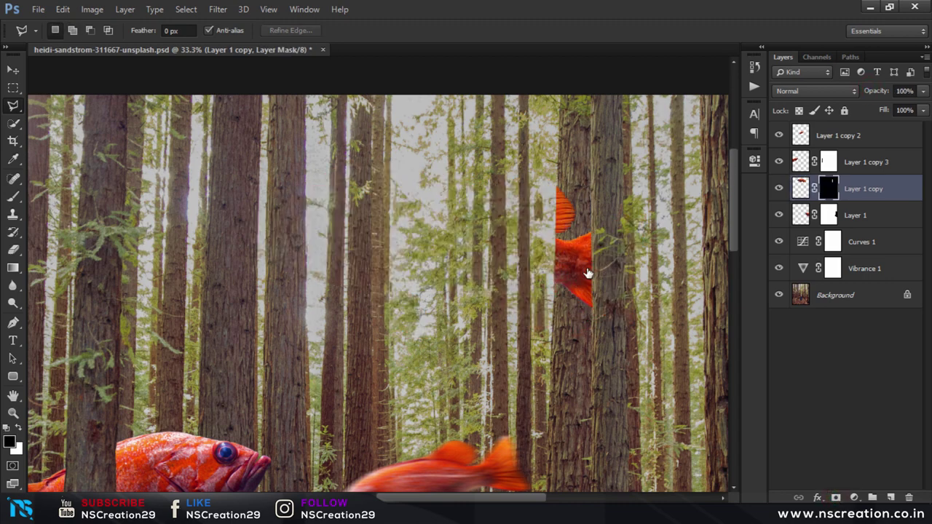
key("ctrl+i")
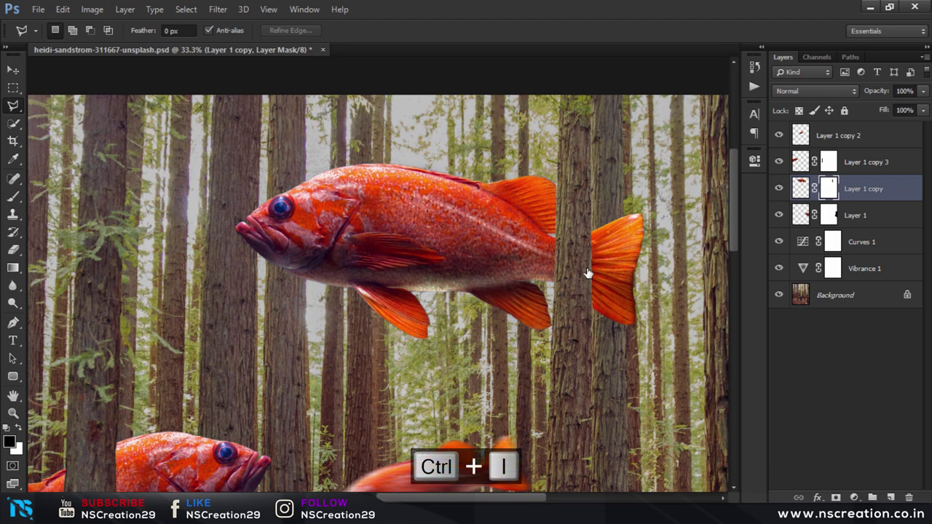
Step: Spot-heal the tree trunk edge beside the large left fish on the Background layer
key("ctrl+minus")
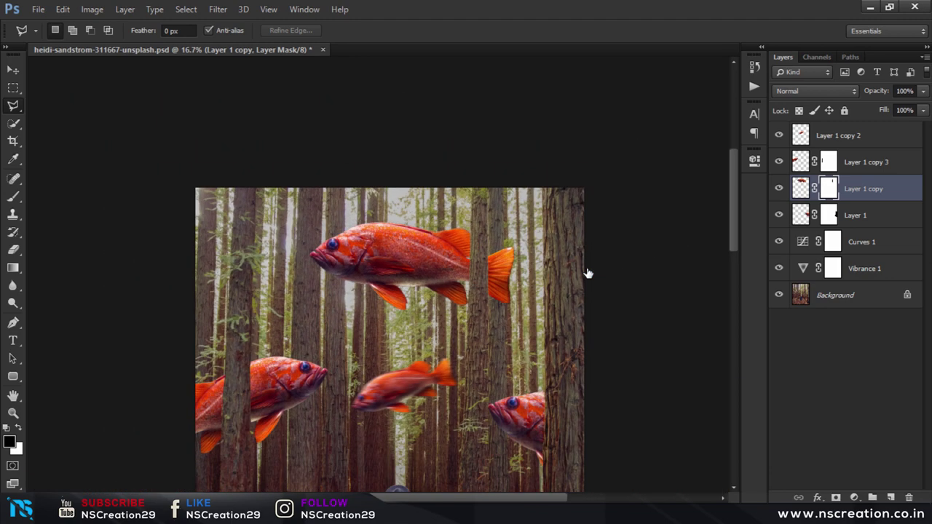
key("ctrl+minus")
key("ctrl+minus")
key("ctrl+minus")
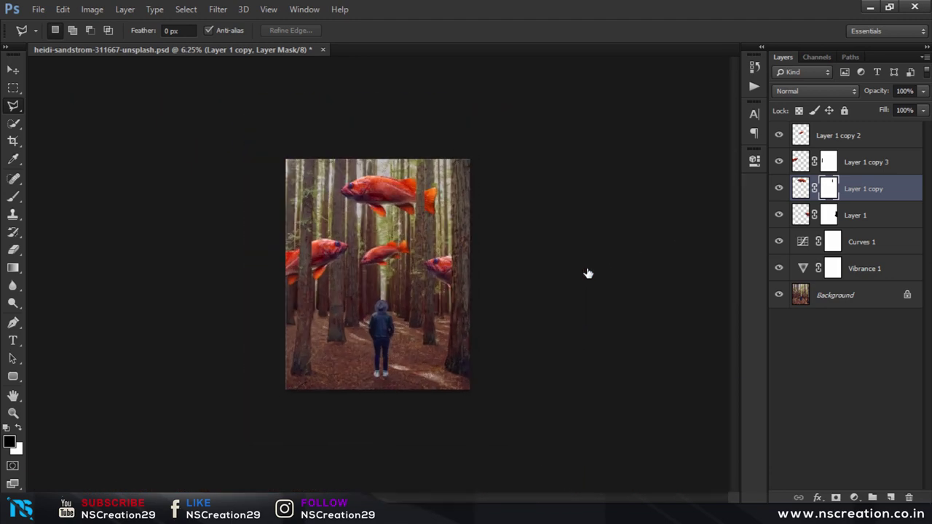
key("ctrl+plus")
key("ctrl+plus")
key("ctrl+plus")
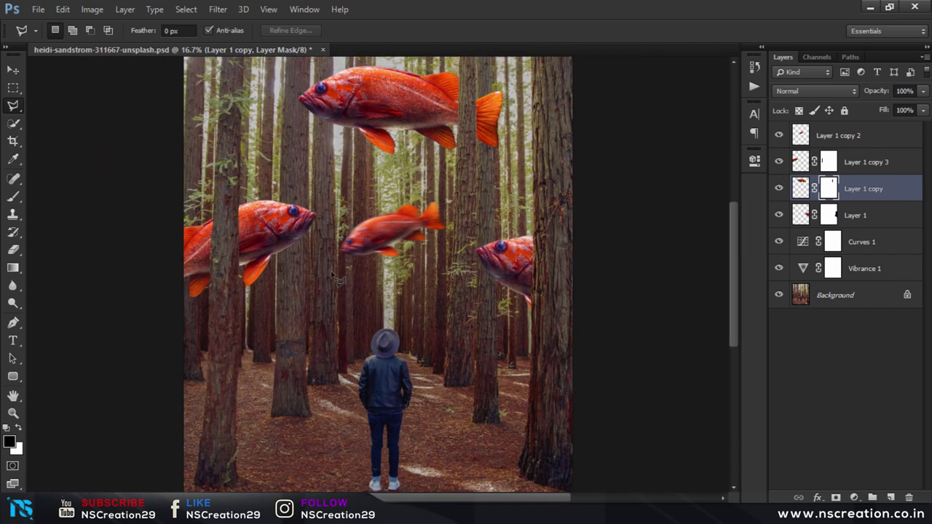
left_click(13, 179)
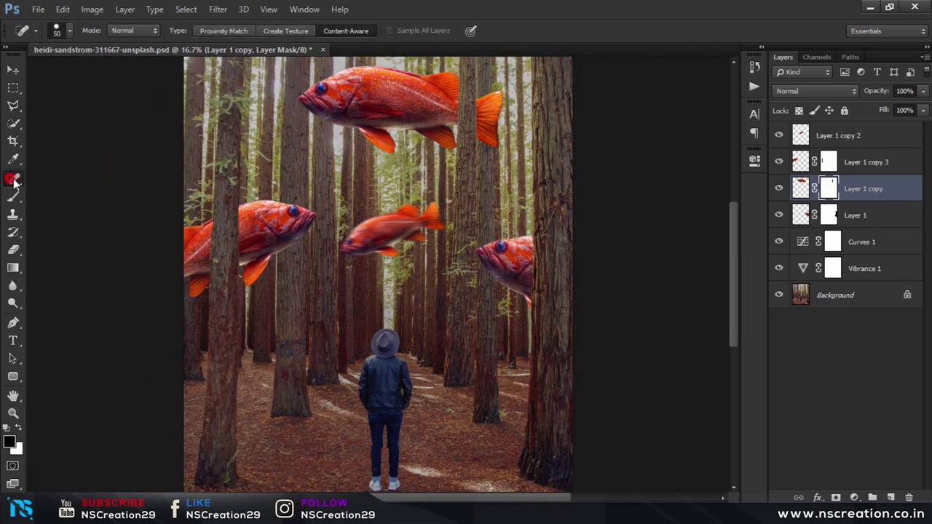
key("ctrl+plus")
key("ctrl+plus")
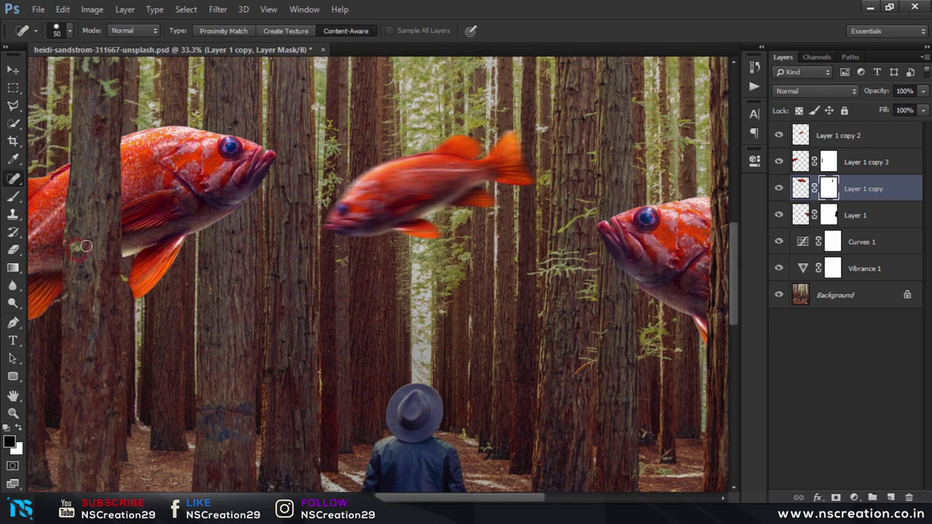
left_click(818, 299)
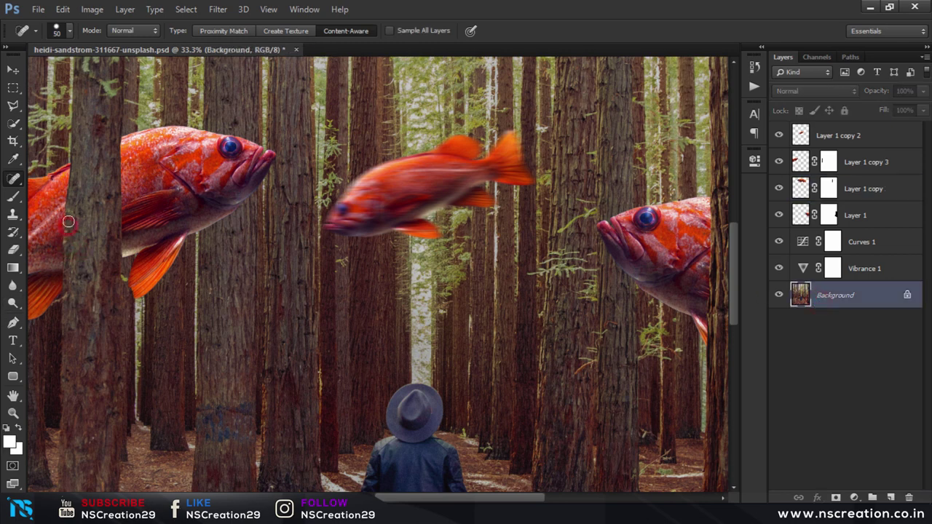
left_click_drag(67, 247, 64, 241)
Step: Switch to the Move tool, zoom out, and select the top layer, Layer 1 copy 2
left_click(15, 70)
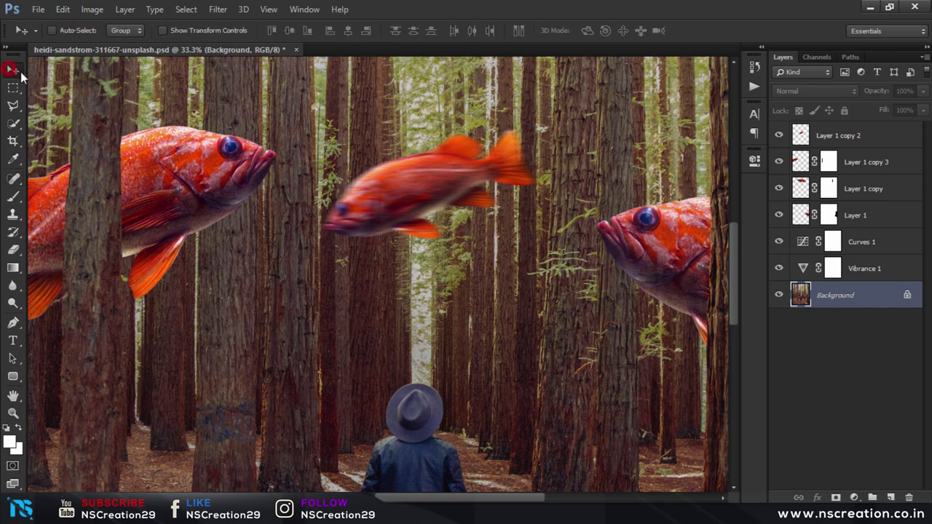
scroll(265, 174, "down", 2)
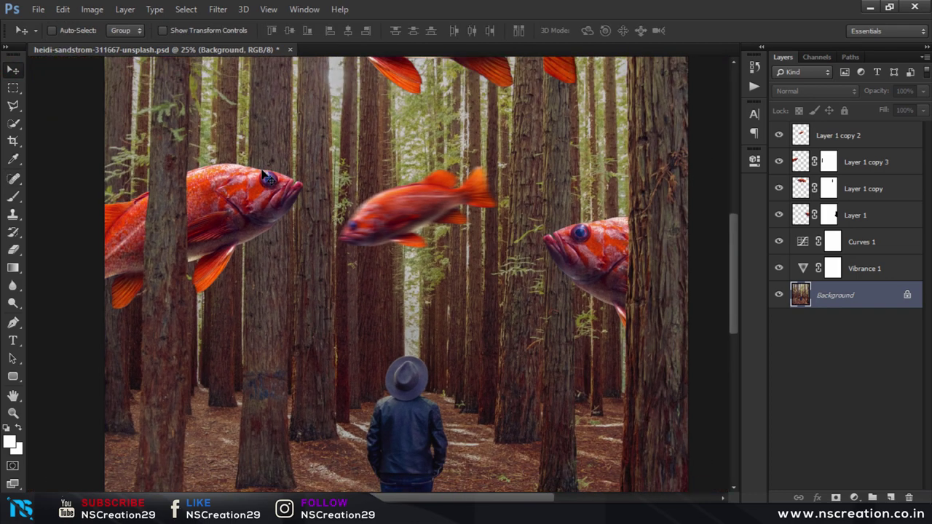
scroll(266, 177, "down", 1)
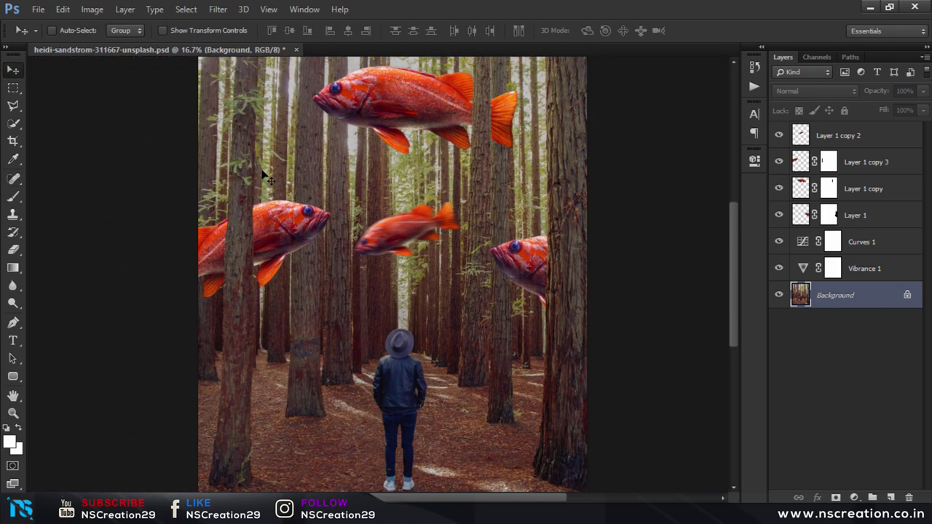
scroll(265, 178, "down", 1)
left_click(837, 135)
Step: Create Layer 2 and paint a soft-edged white brush dab at the canvas centre
left_click(889, 497)
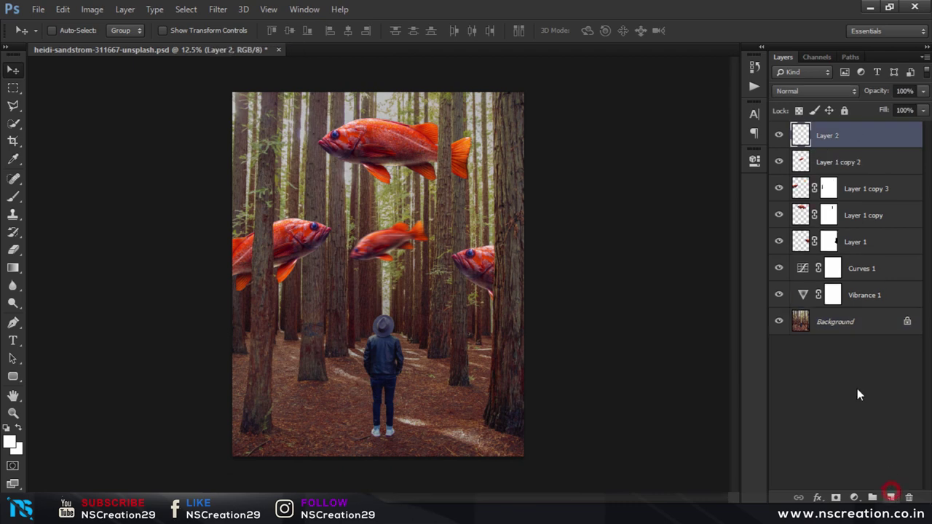
left_click(13, 196)
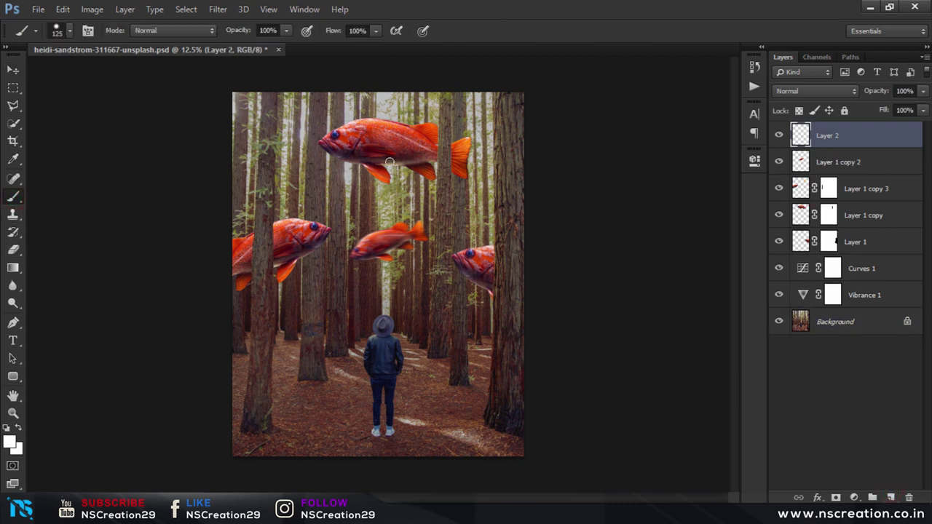
left_click(379, 240)
key("ctrl+z")
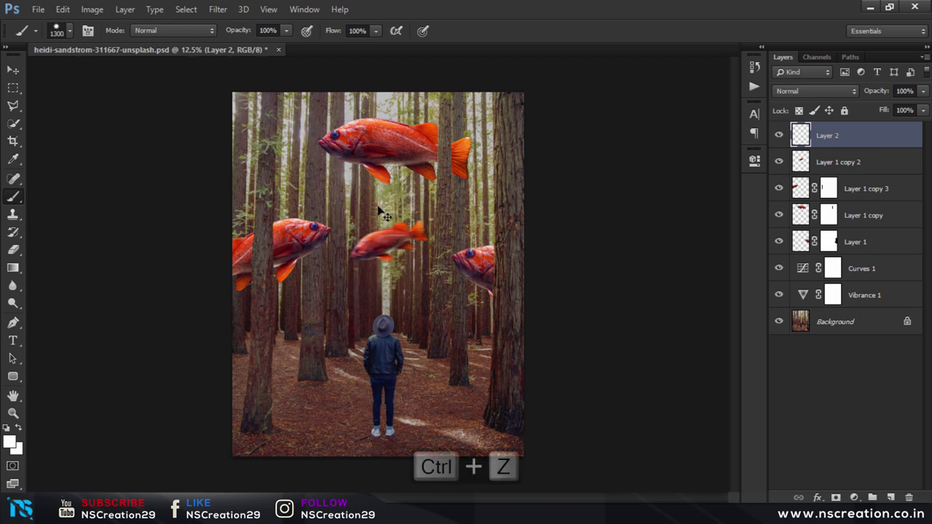
right_click(378, 208)
left_click(487, 270)
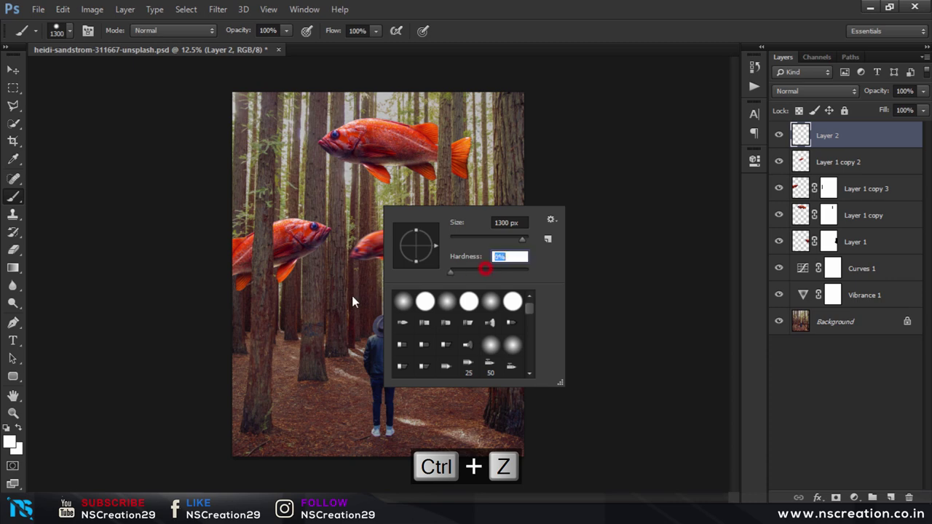
key("Return")
left_click(389, 241)
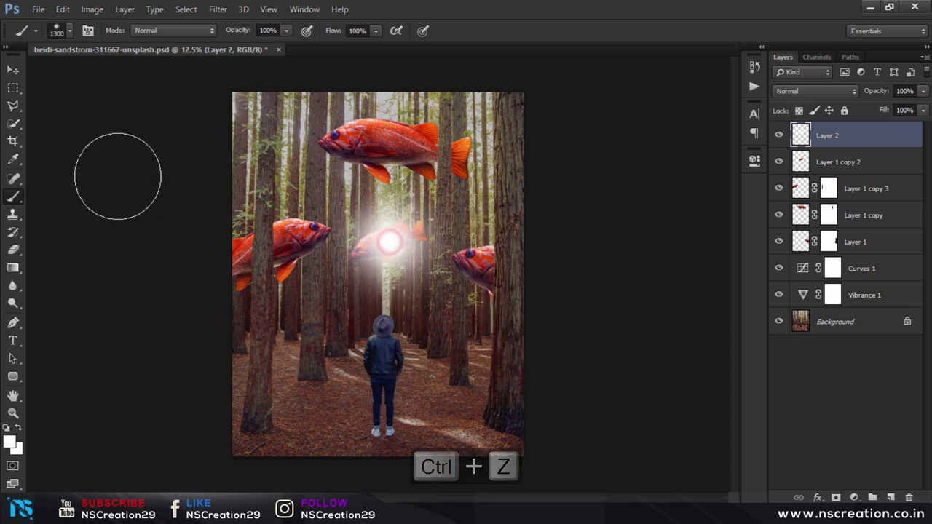
Step: Move the white glow to the image top, enlarge it to about 168%, and set opacity to 46%
left_click(12, 69)
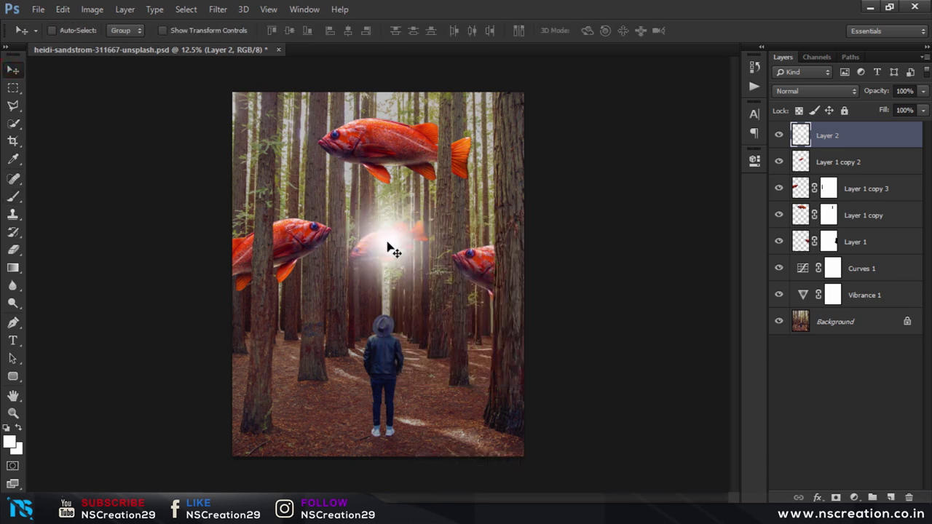
left_click_drag(386, 245, 380, 96)
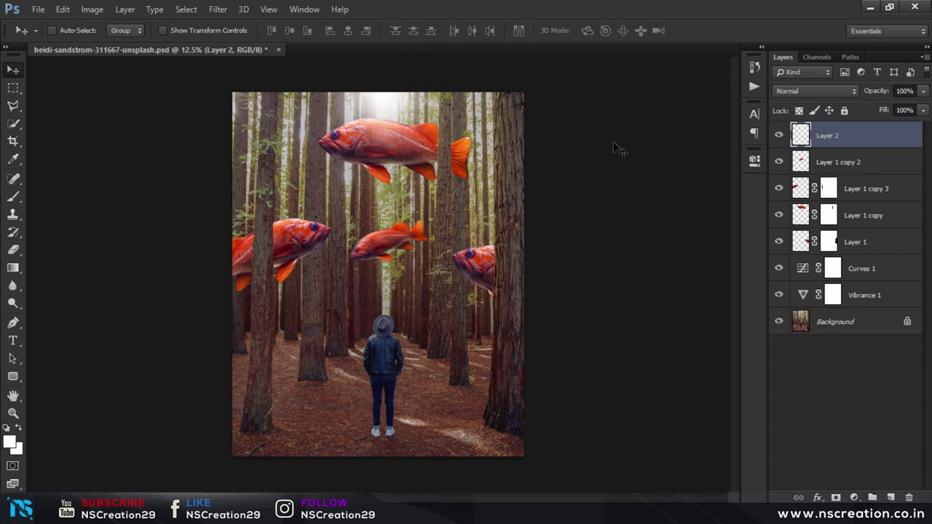
key("ctrl+t")
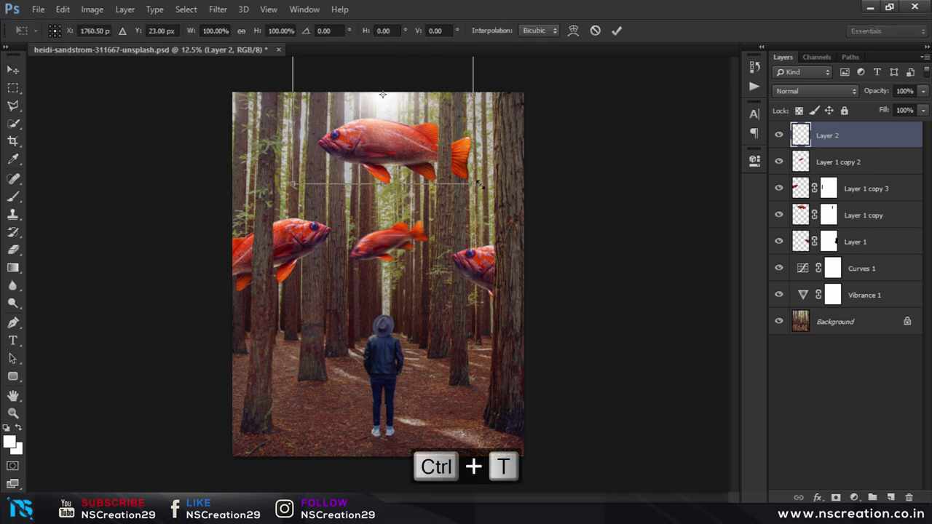
left_click_drag(479, 185, 534, 245)
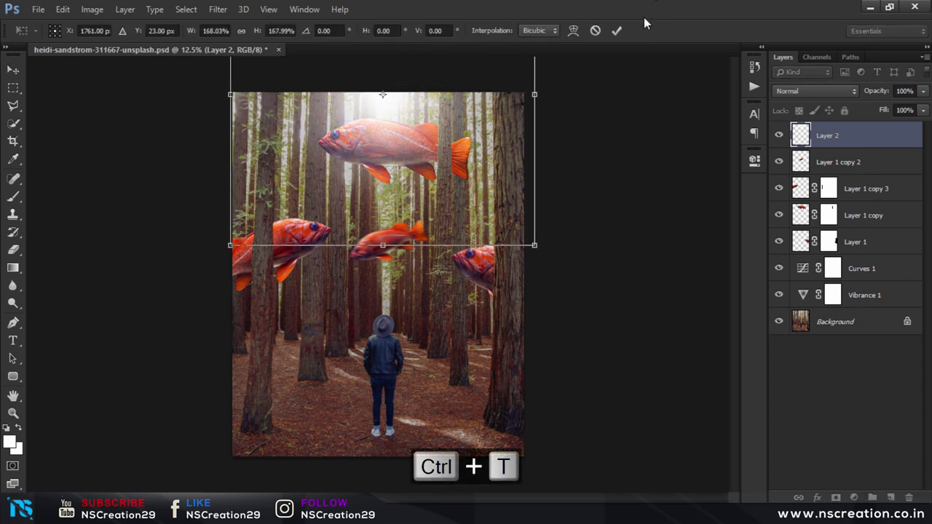
left_click(615, 31)
left_click_drag(882, 91, 844, 96)
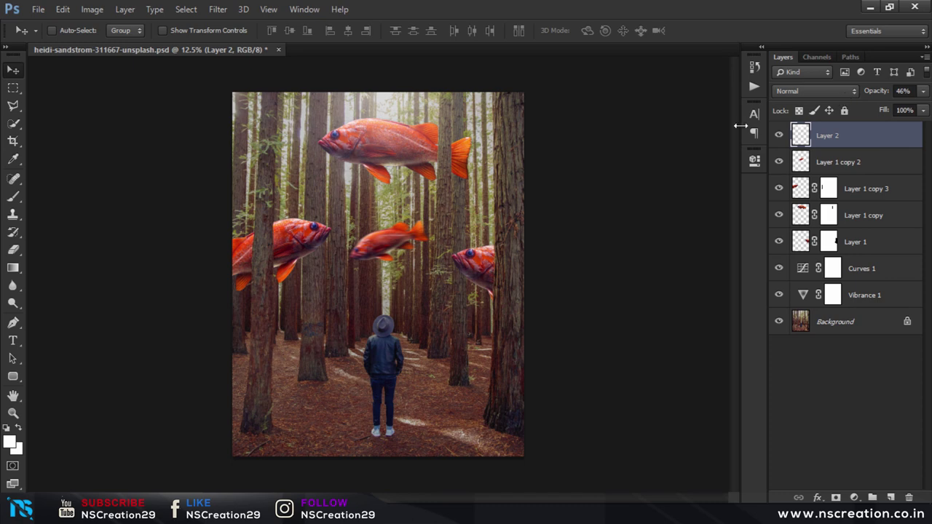
left_click_drag(660, 155, 662, 145)
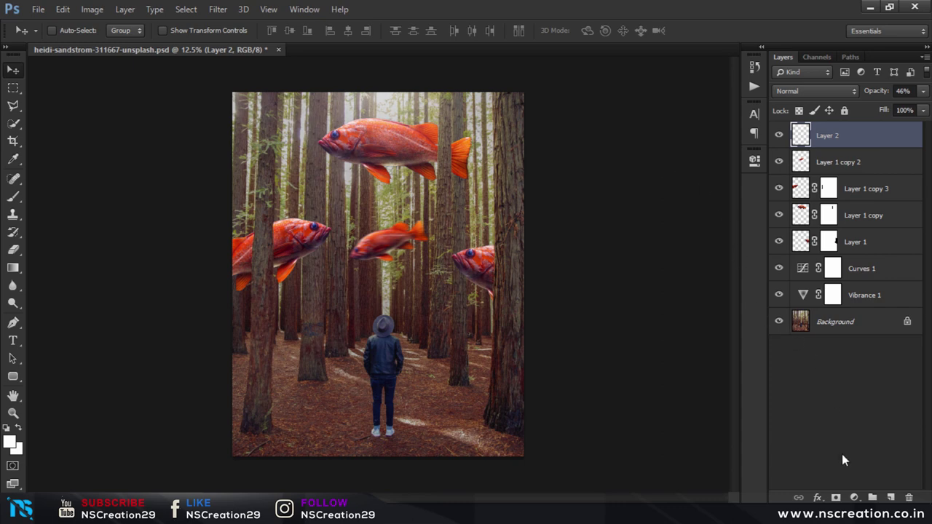
Step: Add a Color Balance layer and shift its Shadows slightly toward red, green and blue
left_click(854, 498)
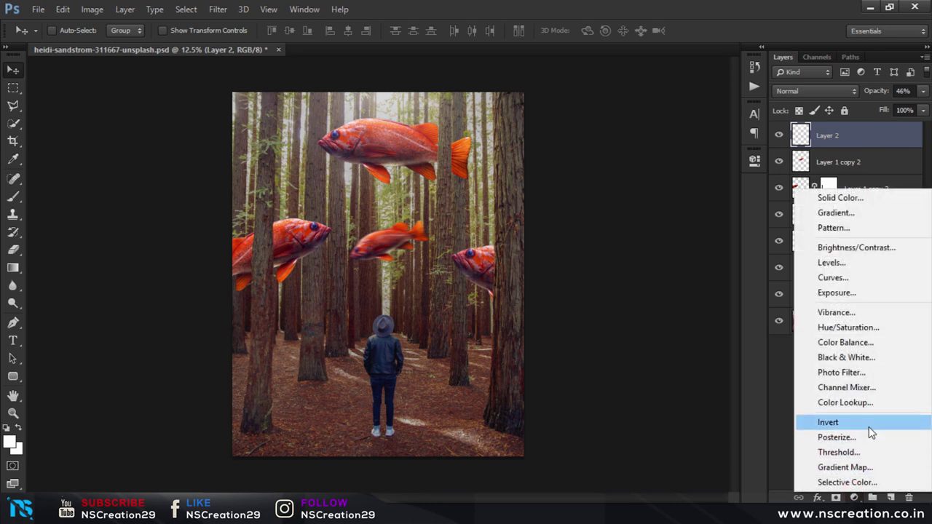
left_click(859, 342)
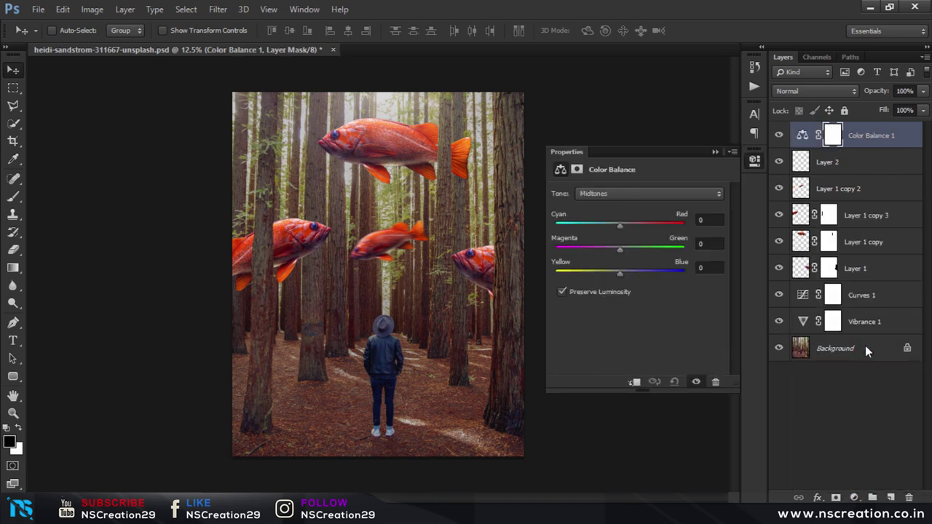
left_click(663, 193)
left_click(659, 208)
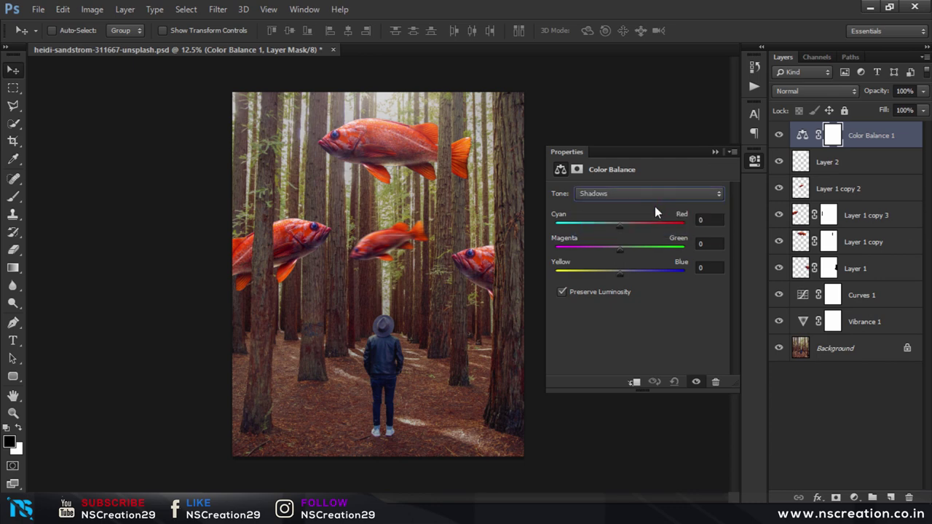
left_click(622, 224)
left_click(619, 250)
left_click_drag(616, 249, 620, 248)
left_click_drag(623, 273, 629, 273)
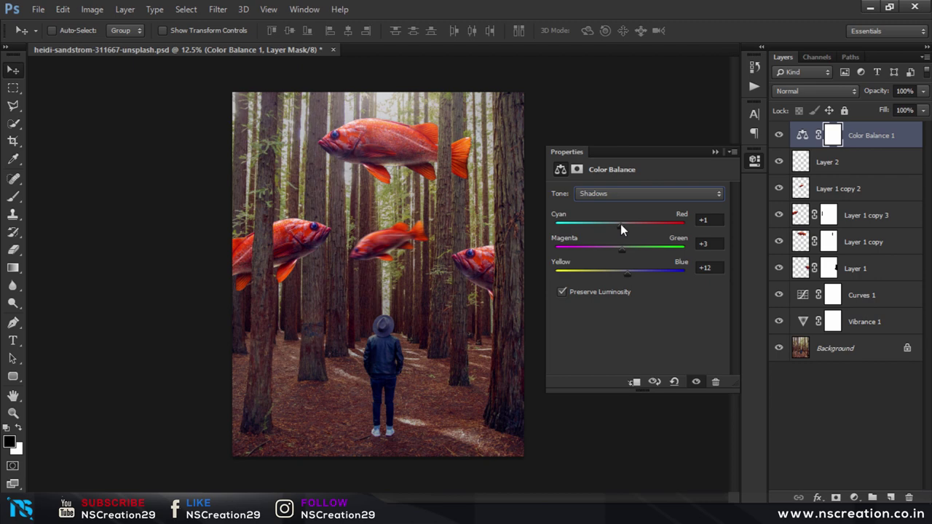
Step: Shift the Color Balance Midtones toward red, green and blue
left_click(663, 194)
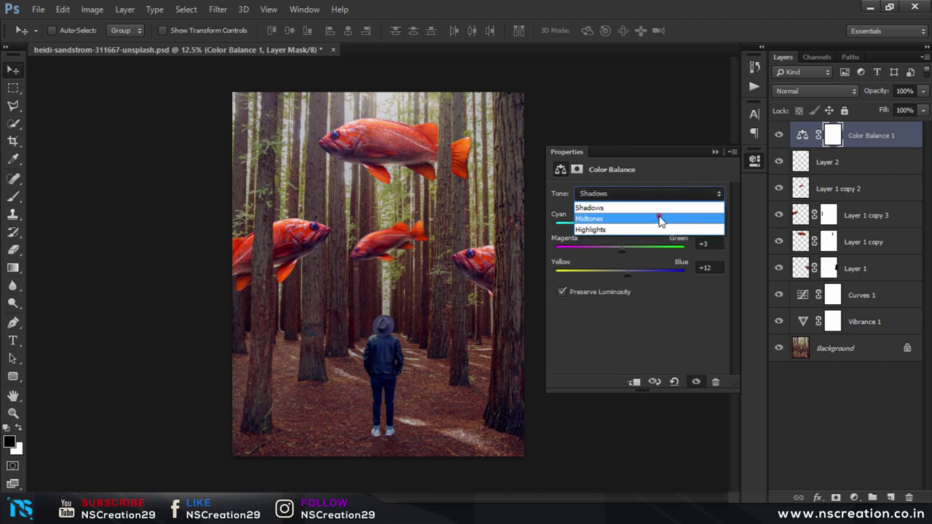
left_click(660, 220)
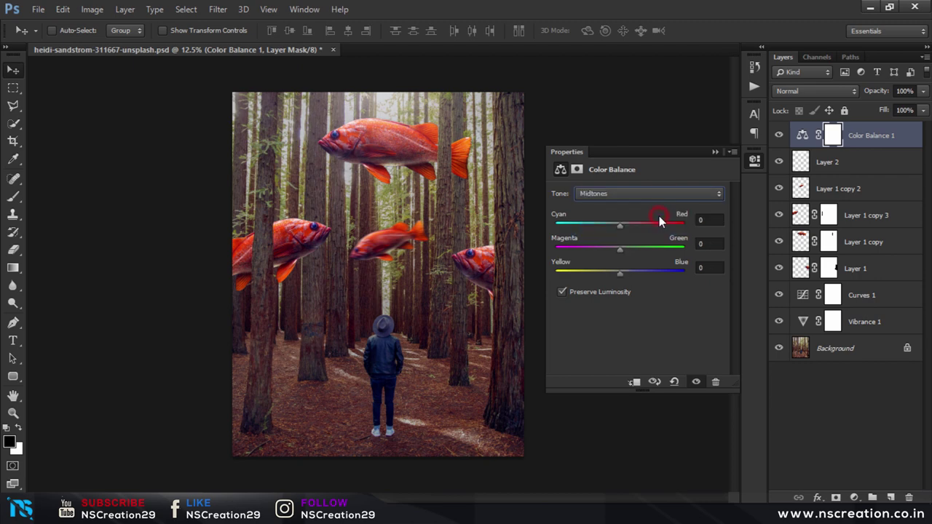
left_click(622, 226)
left_click_drag(623, 226, 628, 226)
left_click_drag(617, 249, 621, 249)
left_click(619, 274)
left_click_drag(622, 275, 627, 275)
Step: Push the Highlights toward blue, then toggle the Color Balance layer's visibility to compare
left_click(656, 195)
left_click(652, 227)
left_click_drag(624, 274, 629, 275)
left_click(713, 151)
left_click(779, 135)
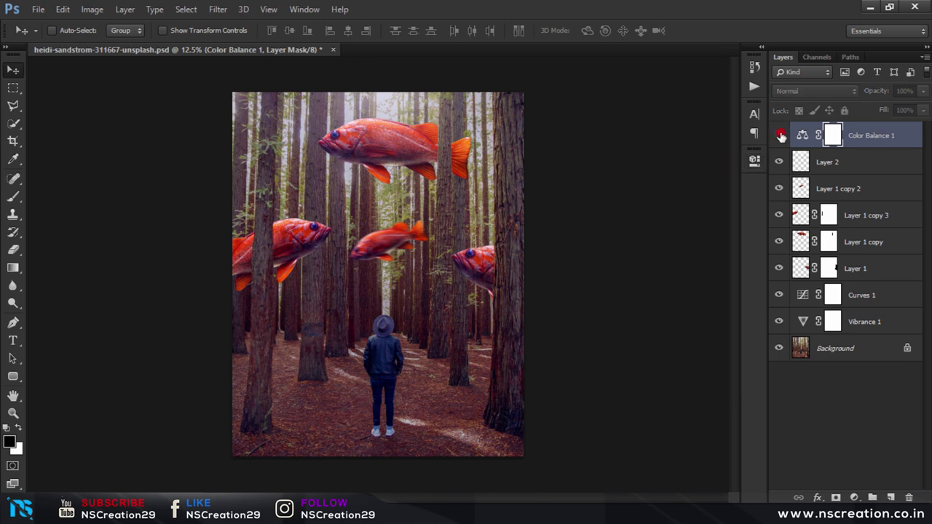
left_click(779, 135)
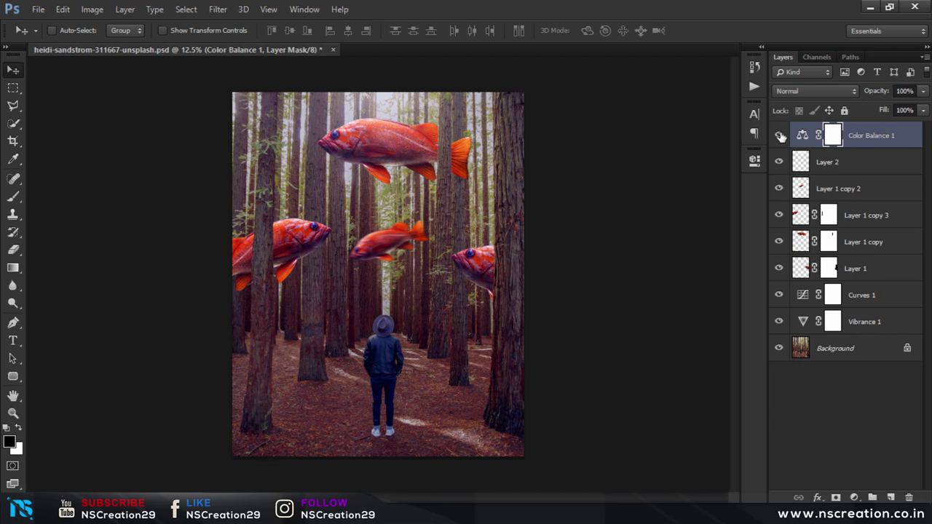
left_click(779, 135)
left_click(854, 497)
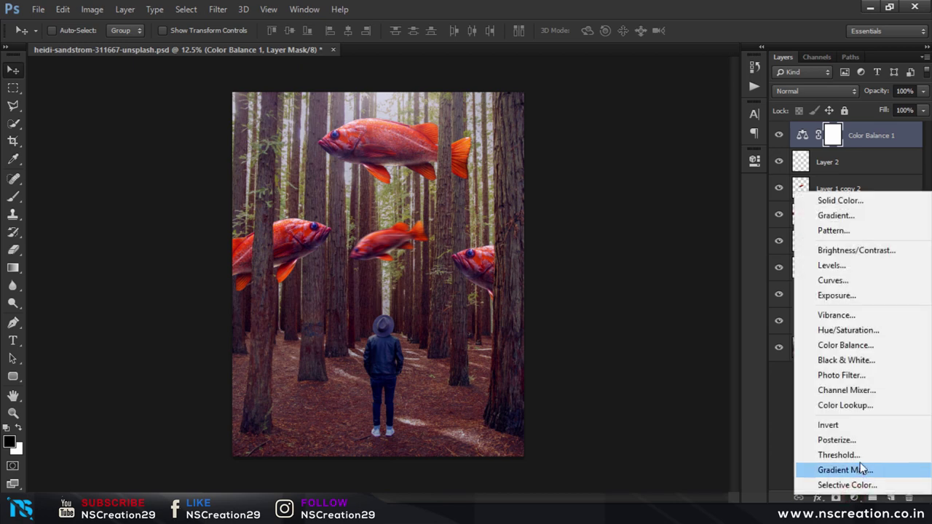
Step: Add a Color Lookup adjustment using the HorrorBlue.3DL 3DLUT file
left_click(865, 406)
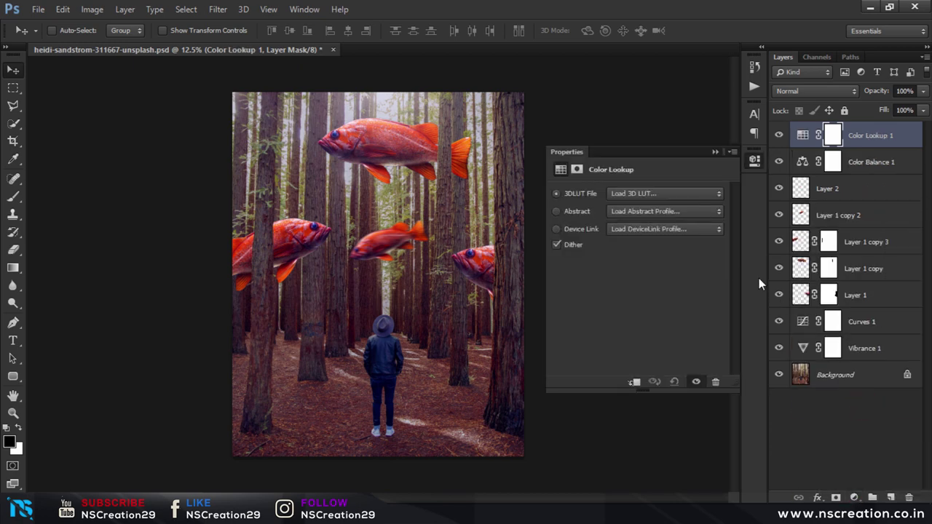
left_click(698, 192)
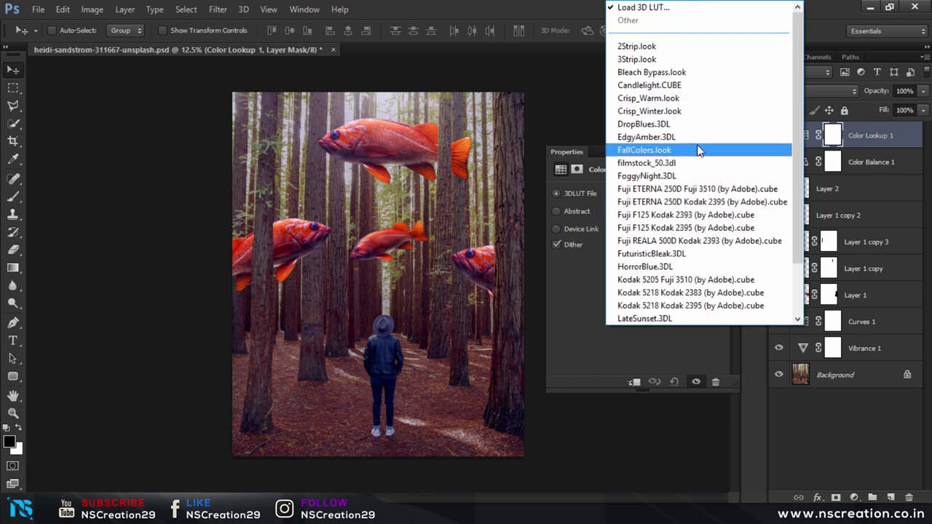
scroll(699, 150, "down", 1)
scroll(699, 150, "down", 3)
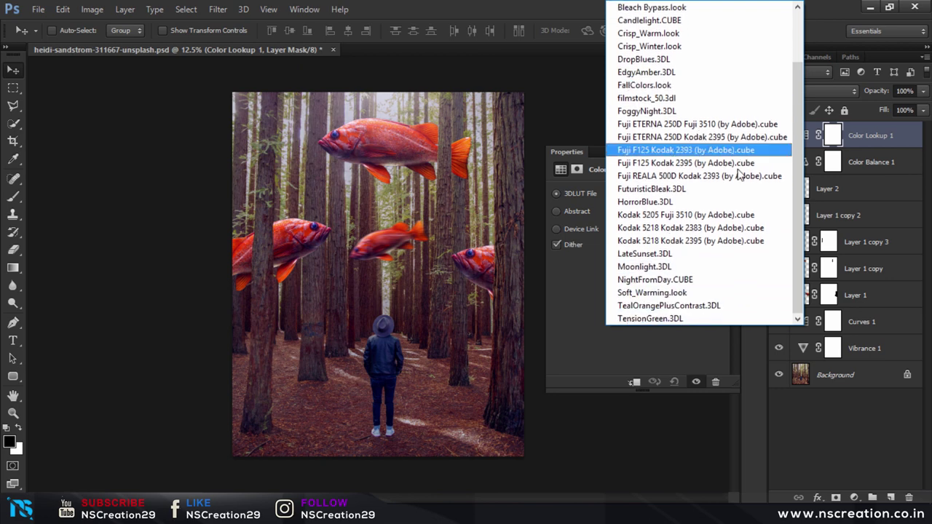
left_click(724, 201)
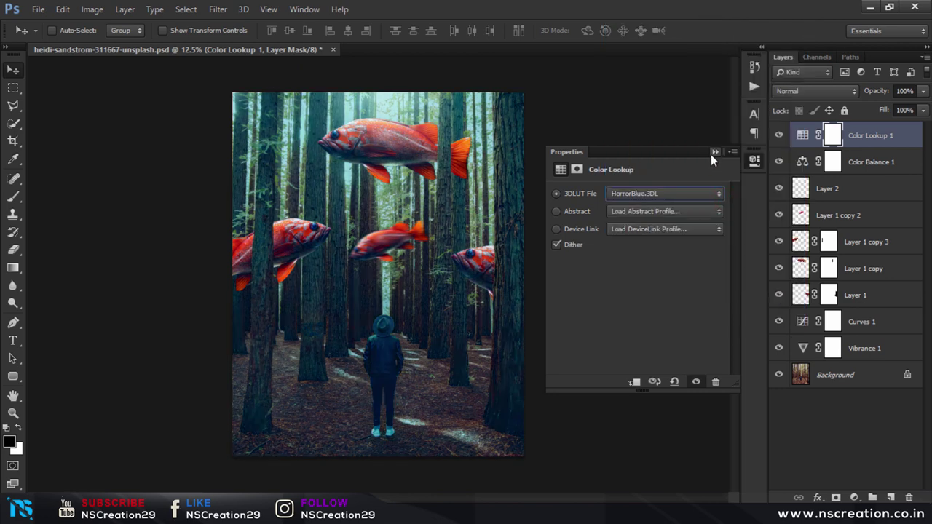
left_click(713, 152)
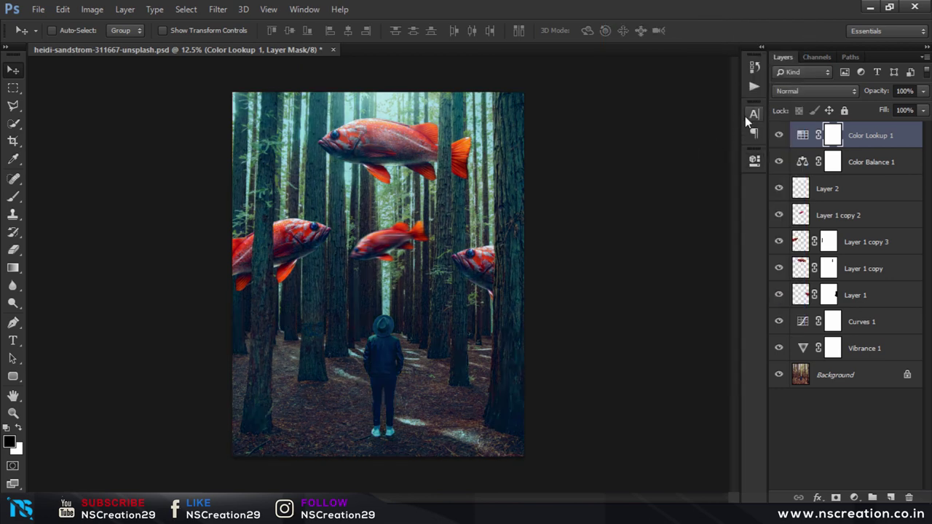
Step: Set the Color Lookup layer opacity to 26% and toggle its visibility to compare
mouse_move(876, 91)
left_mouse_down()
mouse_move(809, 98)
mouse_move(819, 98)
left_mouse_up()
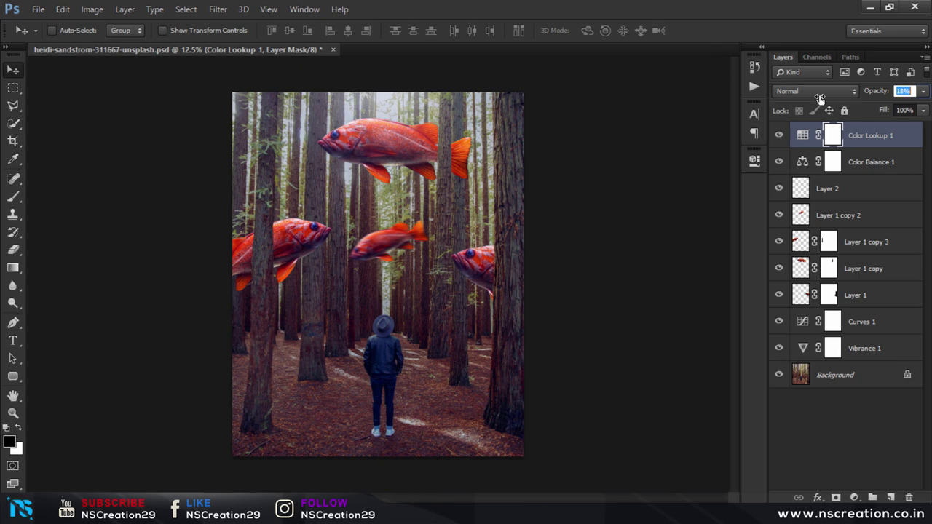
left_click_drag(821, 94, 869, 96)
left_click(874, 128)
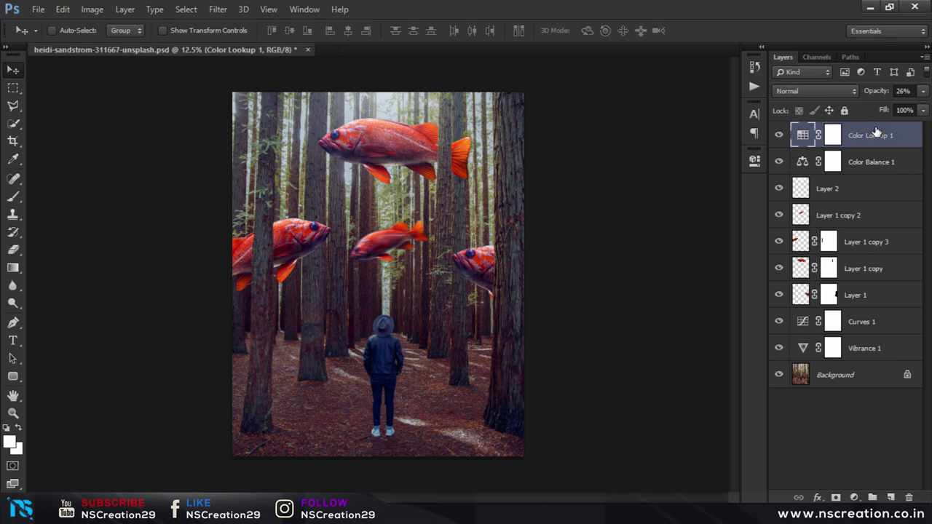
left_click(779, 135)
left_click(780, 137)
Step: Stamp visible layers into Layer 3, then in Camera Raw set Highlights +69, Shadows -23, Blacks -6
key("ctrl+shift+alt+e")
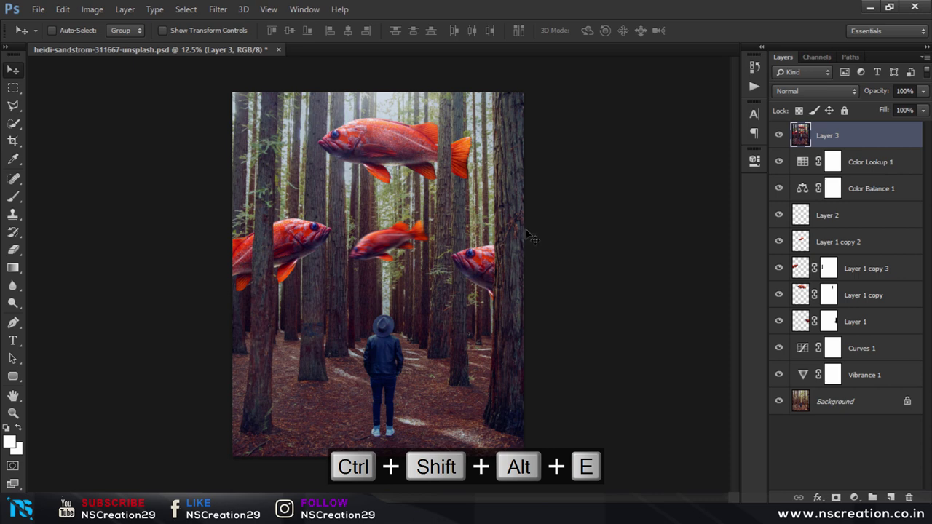
left_click(222, 10)
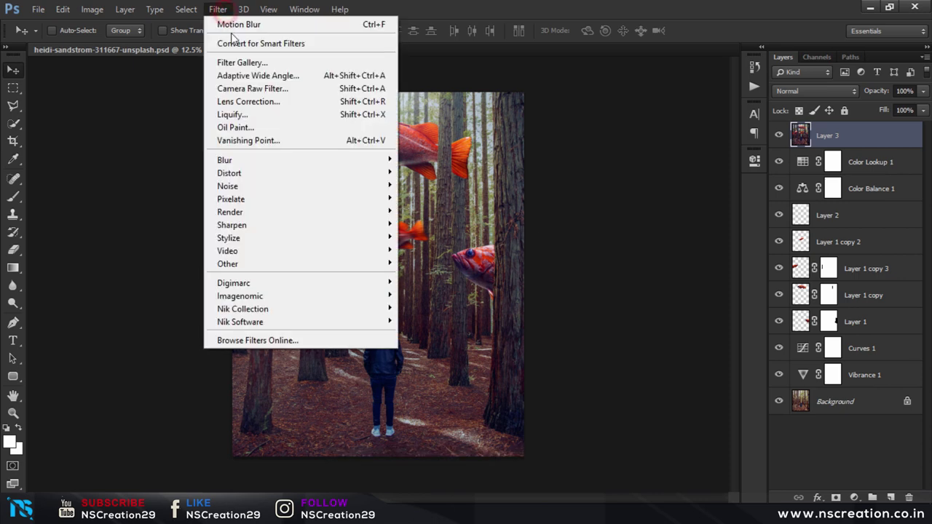
left_click(240, 88)
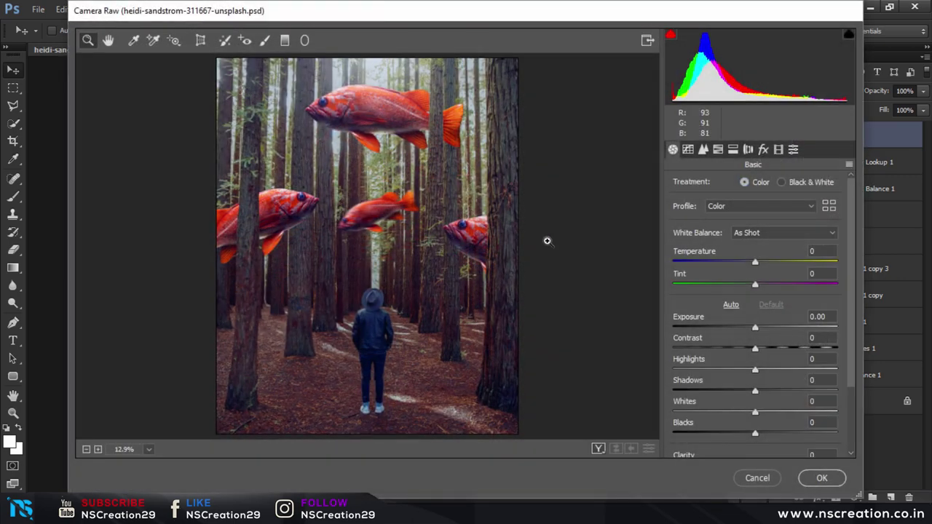
left_click(773, 369)
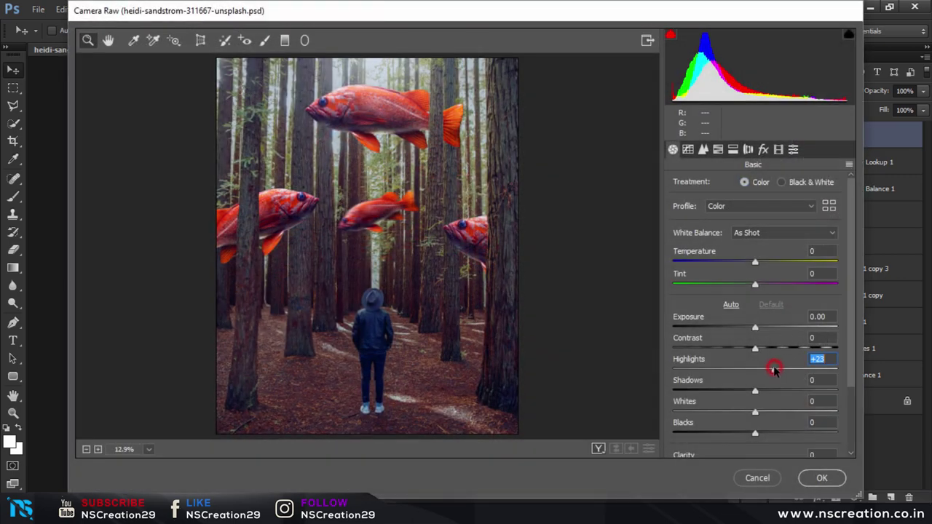
mouse_move(773, 370)
left_mouse_down()
mouse_move(831, 360)
mouse_move(813, 359)
left_mouse_up()
left_click_drag(755, 392, 734, 393)
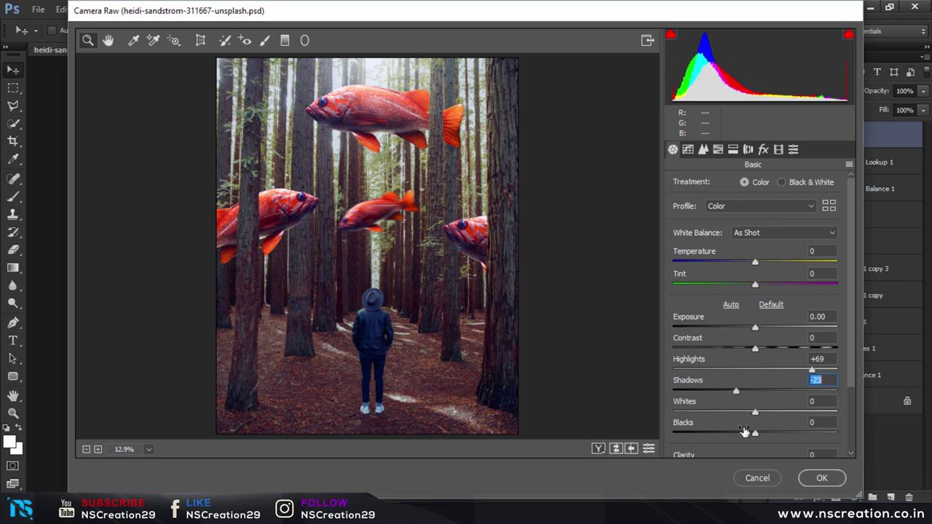
left_click_drag(743, 432, 752, 434)
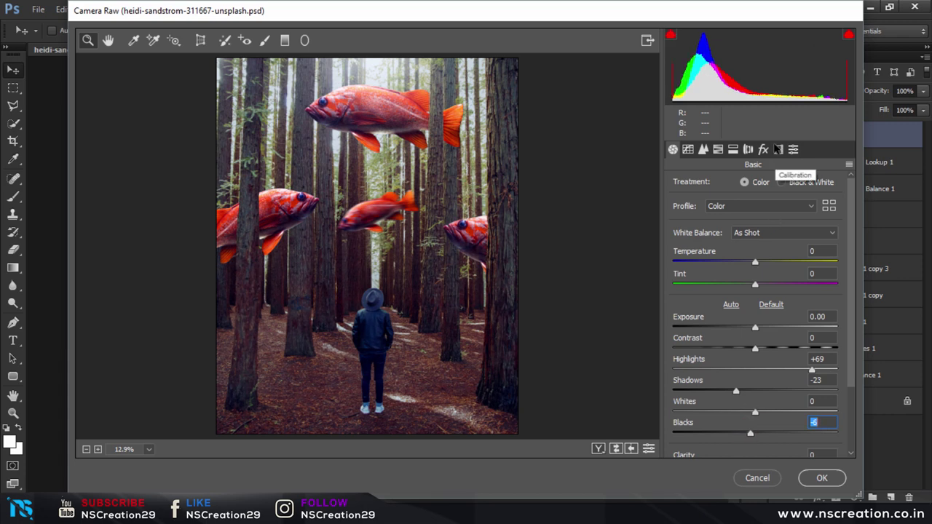
Step: Lower the Calibration Blue Primary hue and saturation and tweak the Red Primary hue
left_click(777, 149)
mouse_move(759, 406)
left_mouse_down()
mouse_move(735, 407)
mouse_move(743, 430)
mouse_move(753, 429)
mouse_move(731, 407)
left_mouse_up()
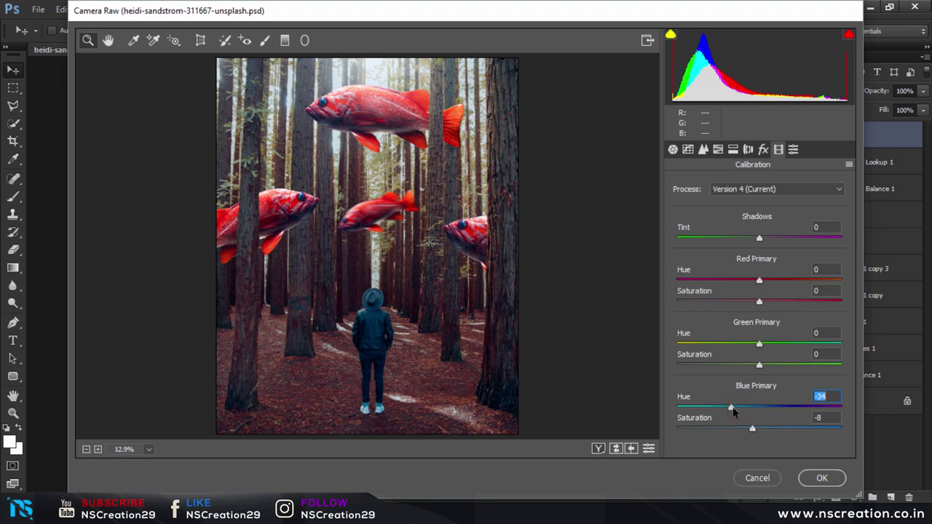
left_click(742, 429)
mouse_move(757, 281)
left_mouse_down()
mouse_move(748, 284)
mouse_move(759, 283)
left_mouse_up()
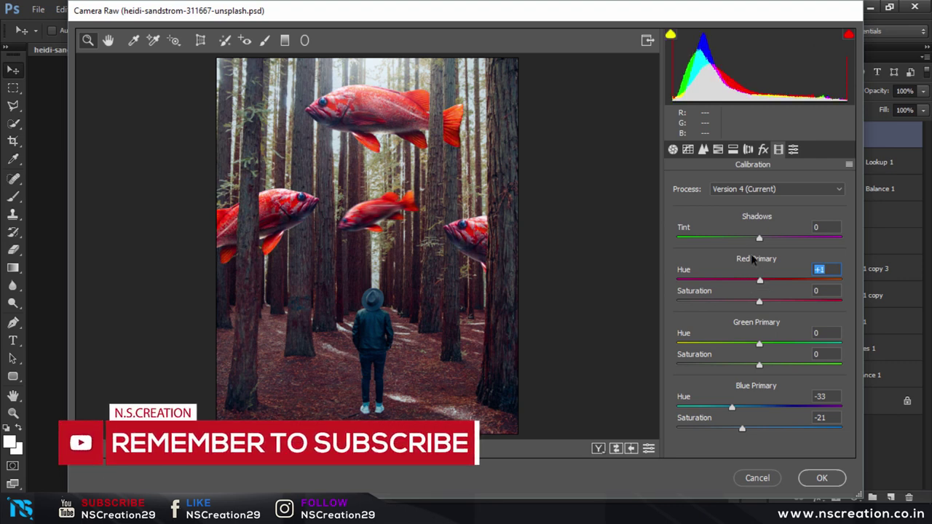
left_click(672, 149)
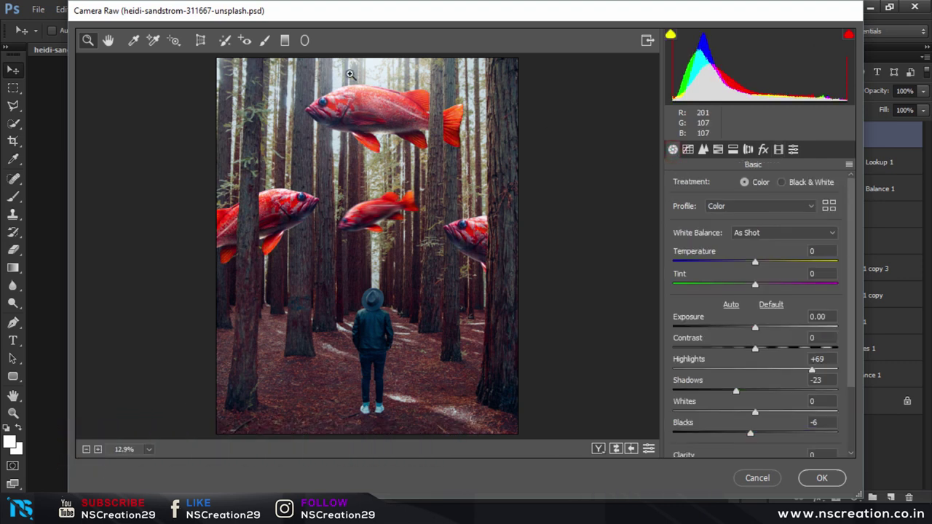
Step: Add a graduated filter rising from the bottom edge with Exposure -0.65
left_click(284, 41)
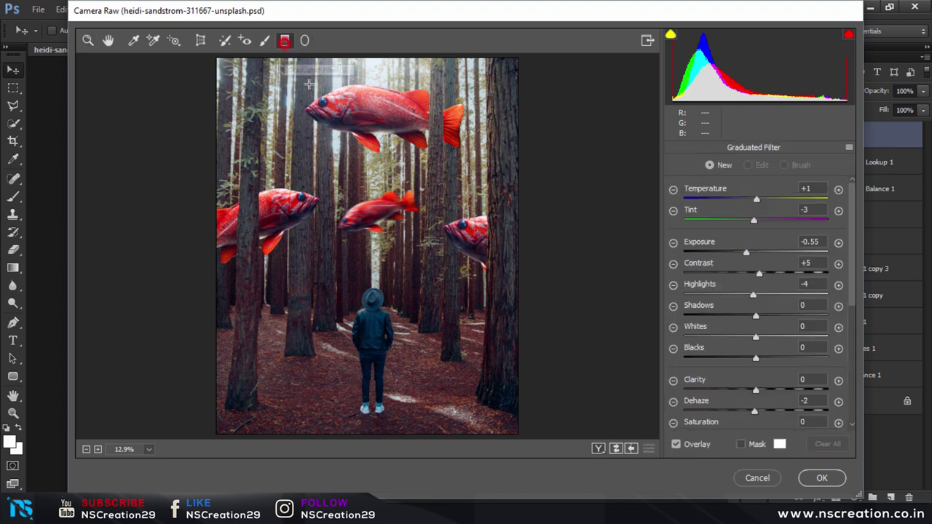
left_click_drag(393, 435, 393, 355)
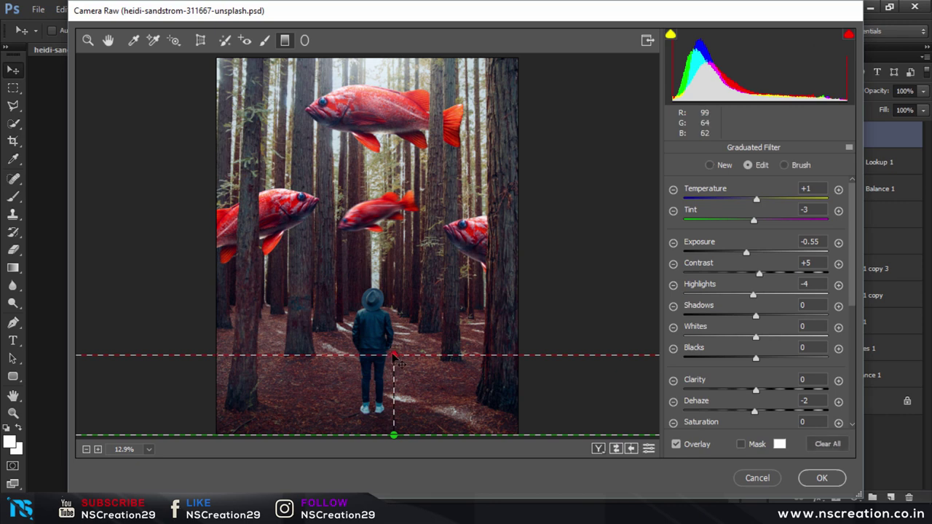
left_click(746, 252)
left_click_drag(744, 251, 742, 252)
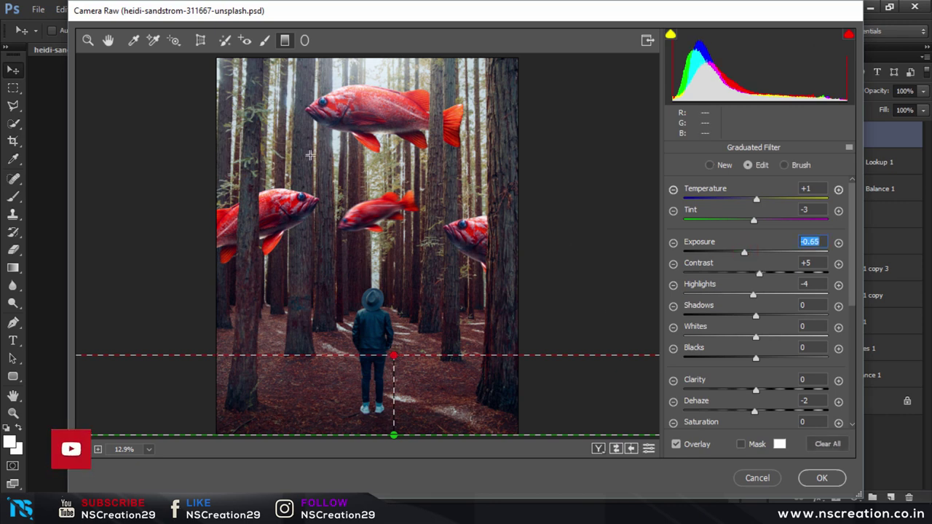
left_click(108, 40)
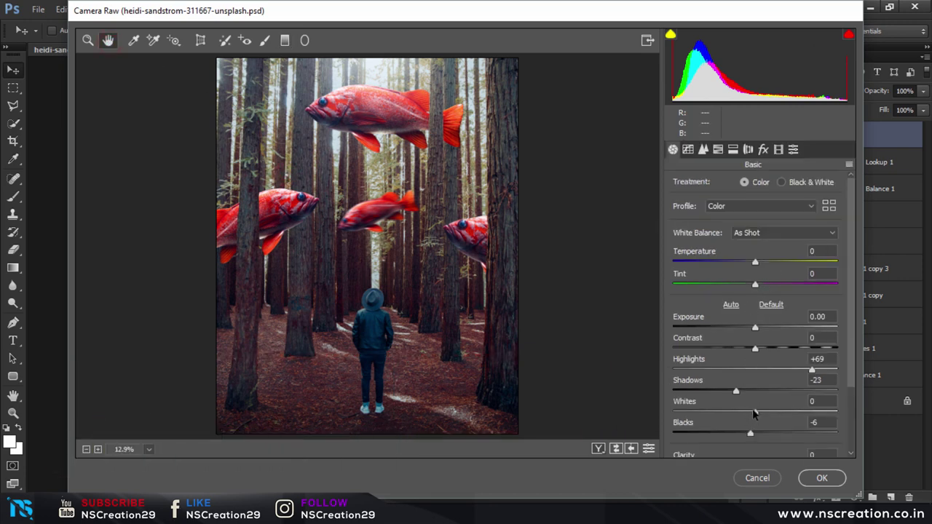
Step: Raise Whites to +8 and Clarity to +9 in the Basic panel
left_click_drag(754, 412, 761, 413)
left_click_drag(851, 250, 851, 309)
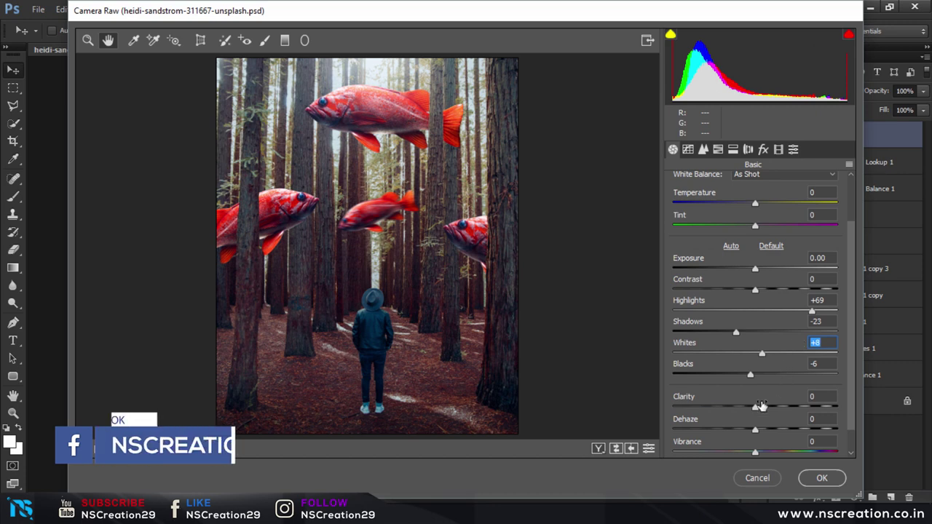
left_click_drag(760, 405, 762, 409)
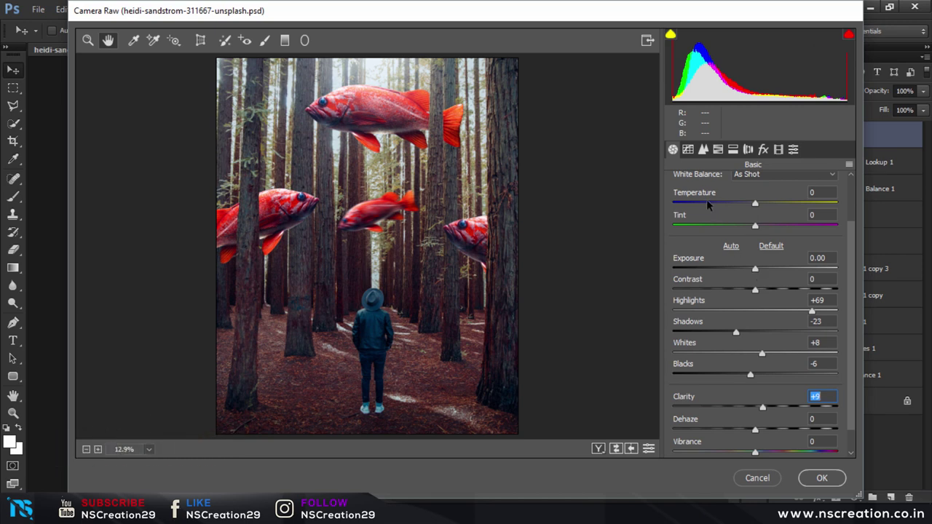
left_click(687, 149)
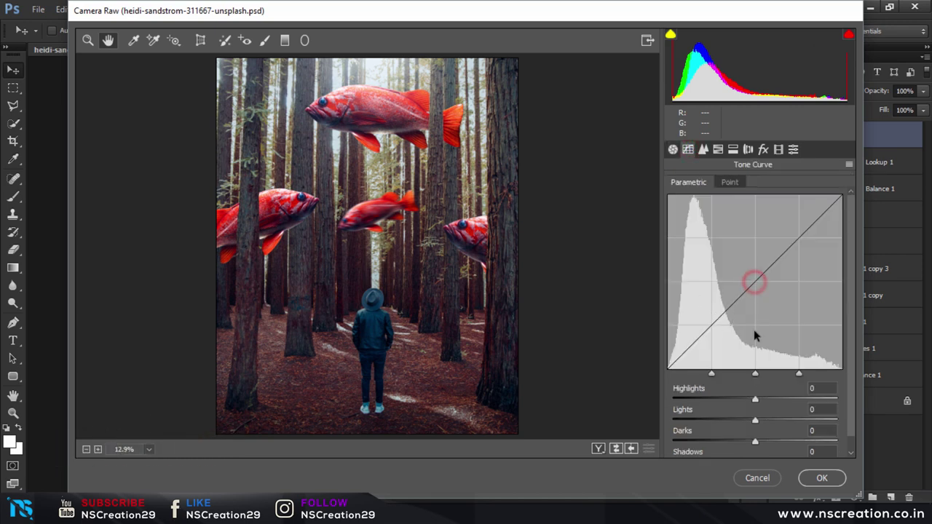
Step: Add midtone and shadow points to the Point curve, lift the black point to output 12, and apply
left_click(728, 182)
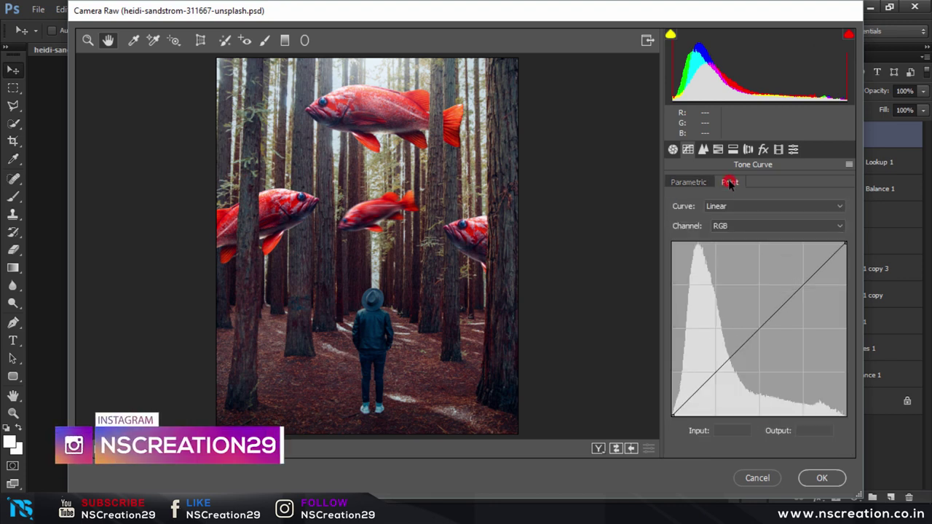
left_click(759, 330)
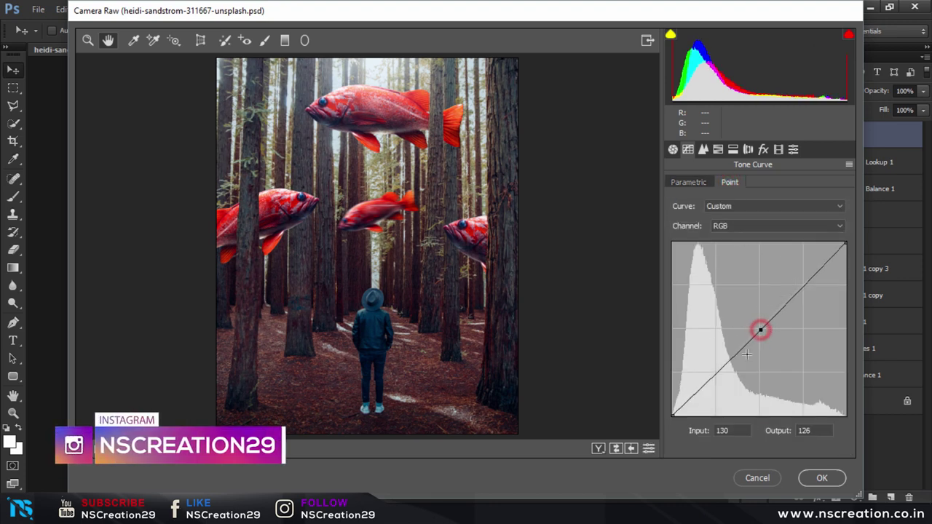
left_click(714, 374)
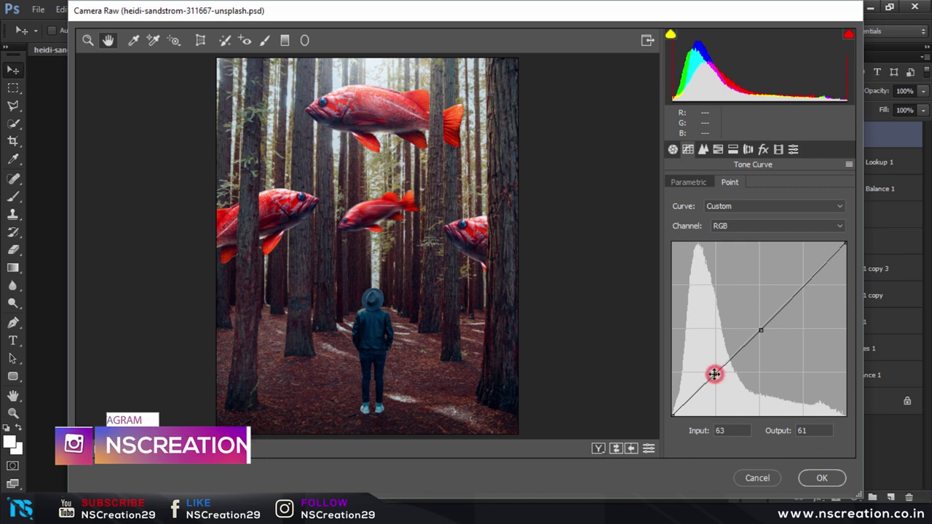
left_click_drag(671, 415, 666, 408)
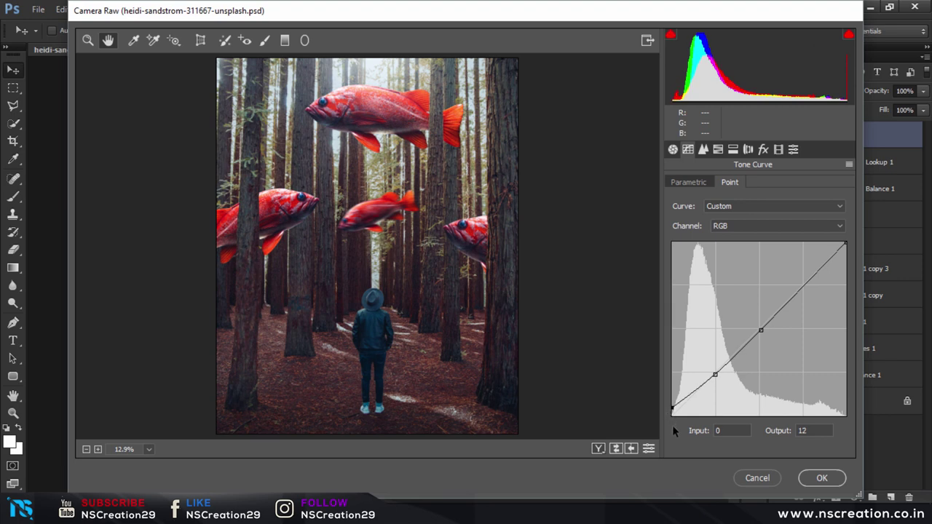
left_click(803, 479)
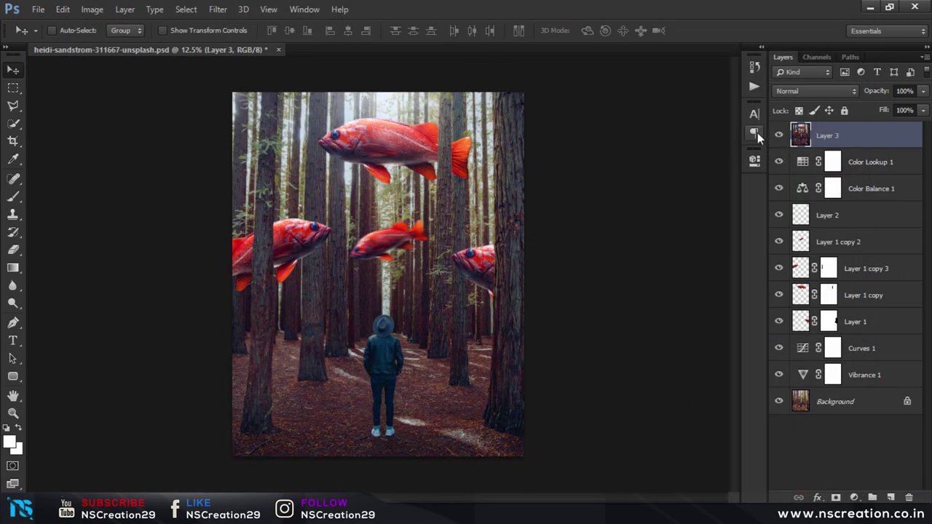
left_click(778, 135)
left_click(778, 135)
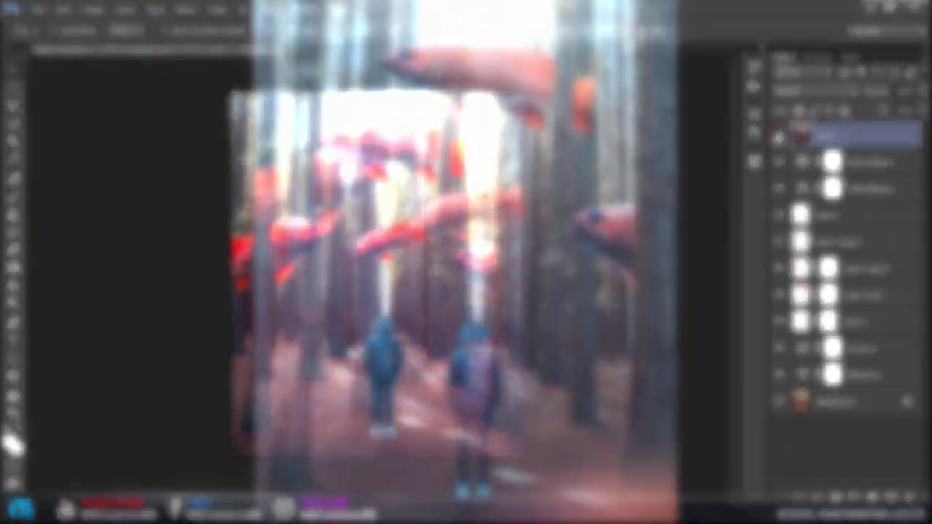